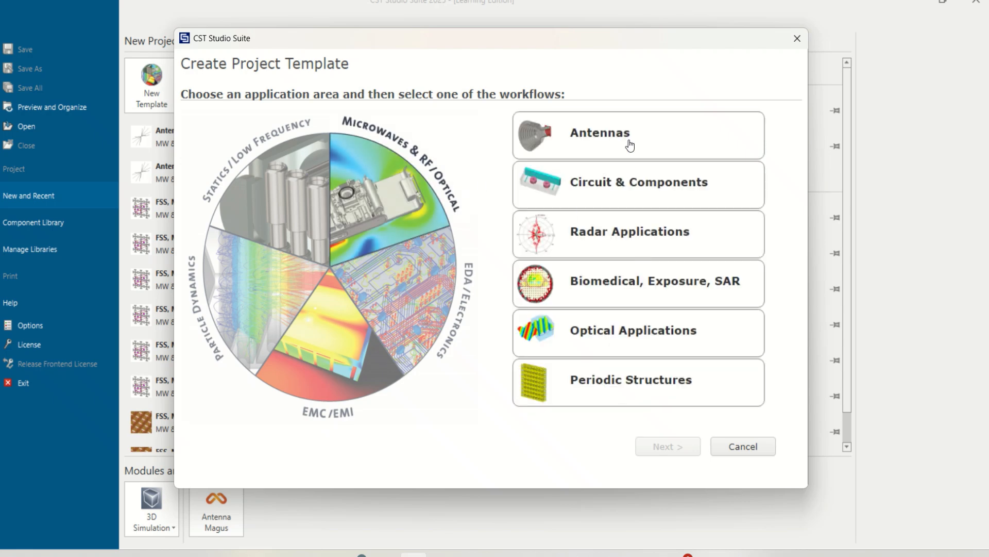
- Set up an antenna project template with the Wire workflow, the Time Domain solver and units of mm, GHz, ns and °C
click(629, 144)
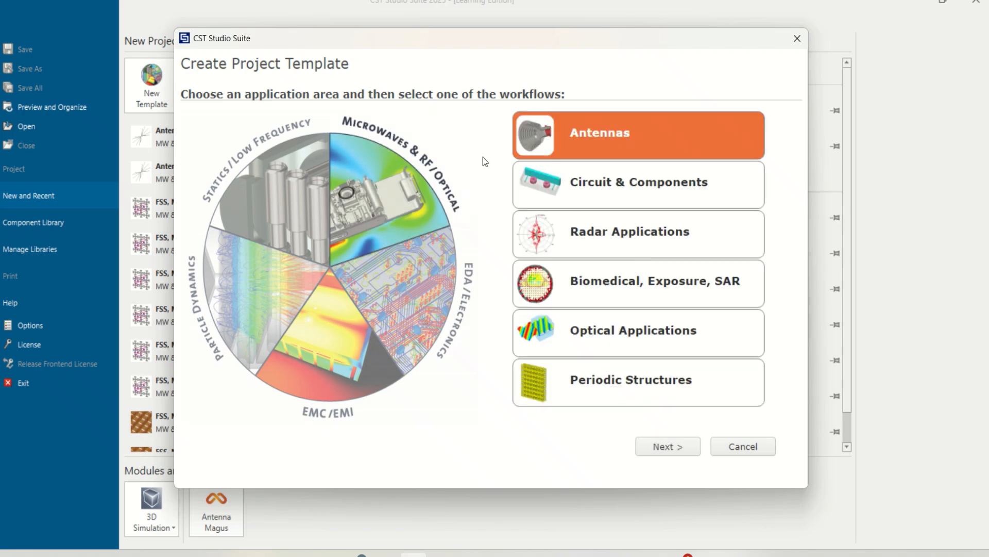
click(664, 446)
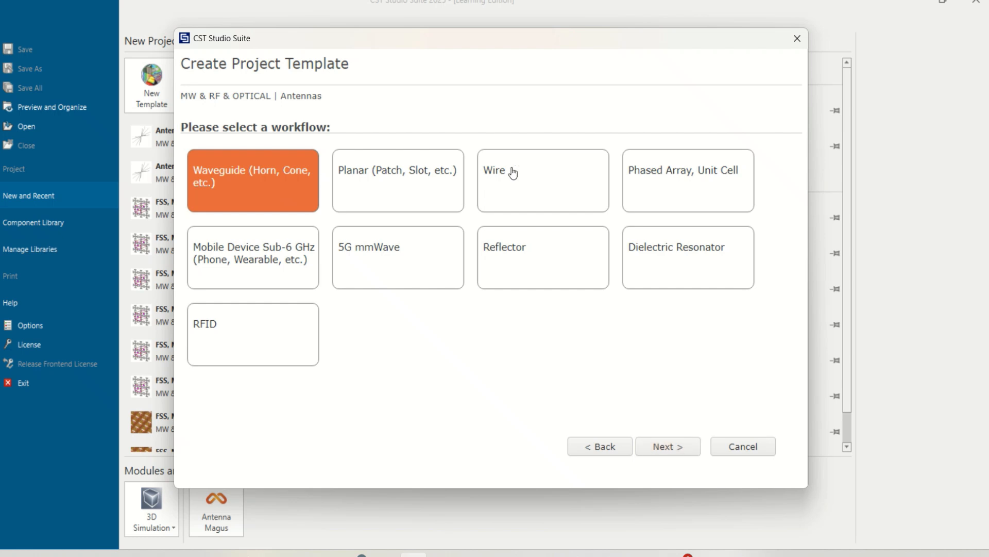
click(569, 191)
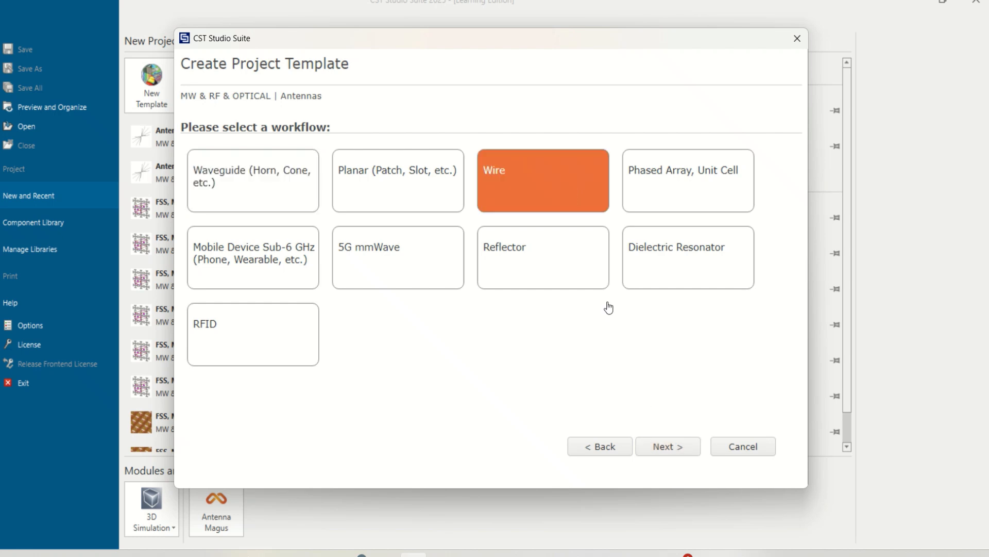
click(669, 446)
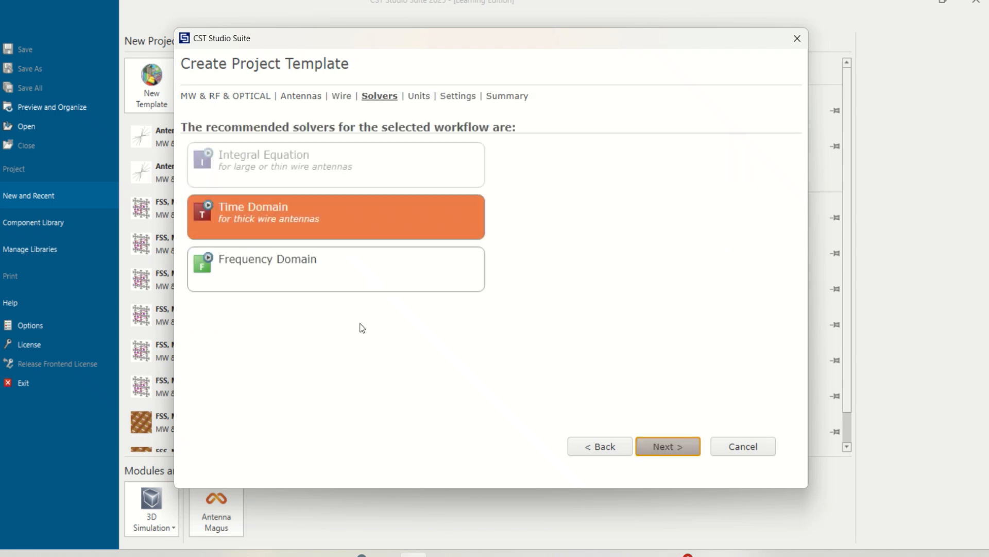
click(664, 445)
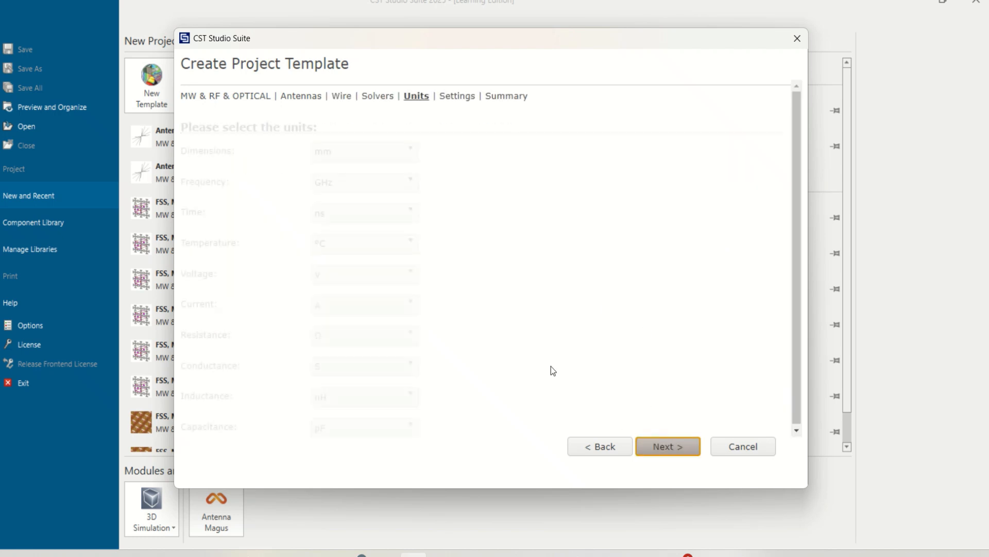
click(684, 446)
- Set the template's frequency range to 1–4 GHz without monitors and create the project
click(361, 150)
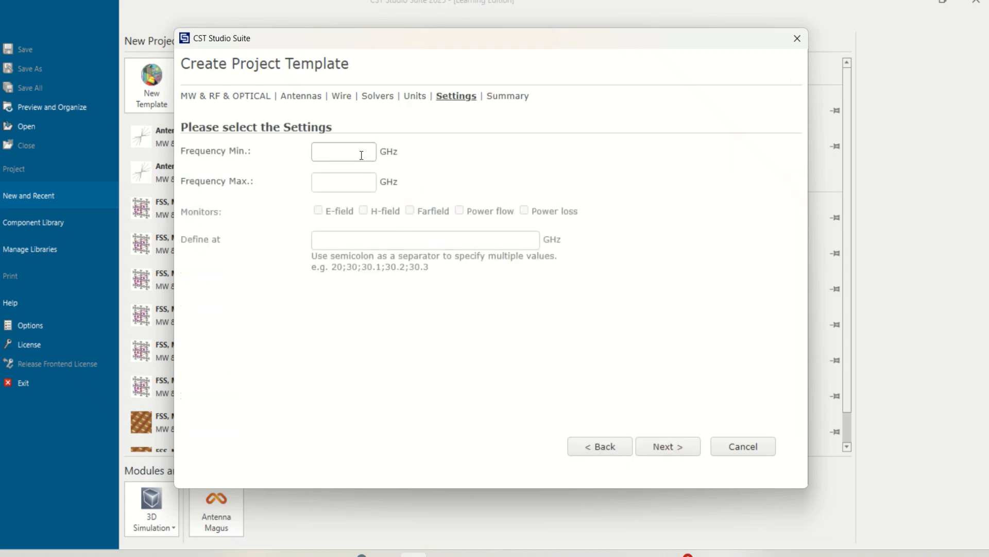
text(1)
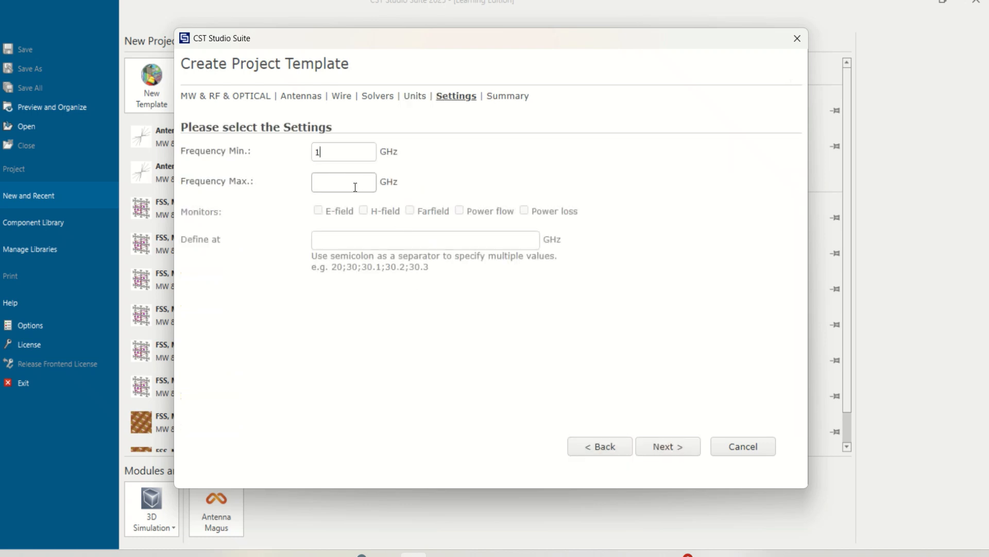
text(4)
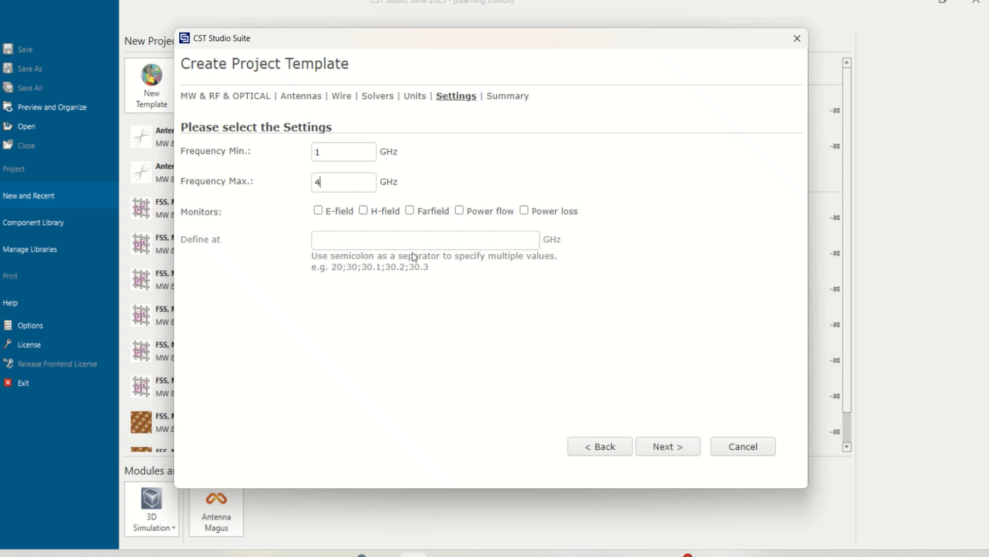
click(669, 447)
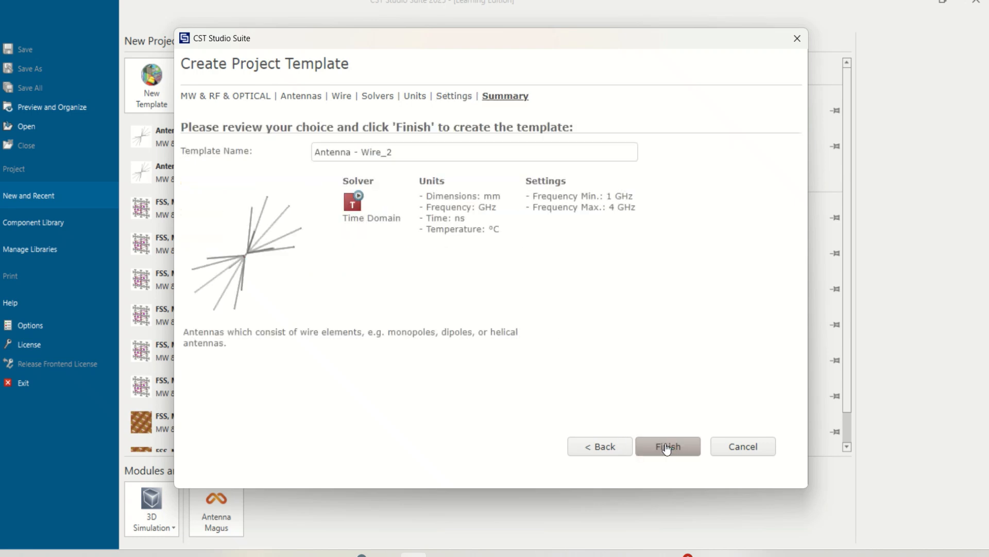
click(657, 447)
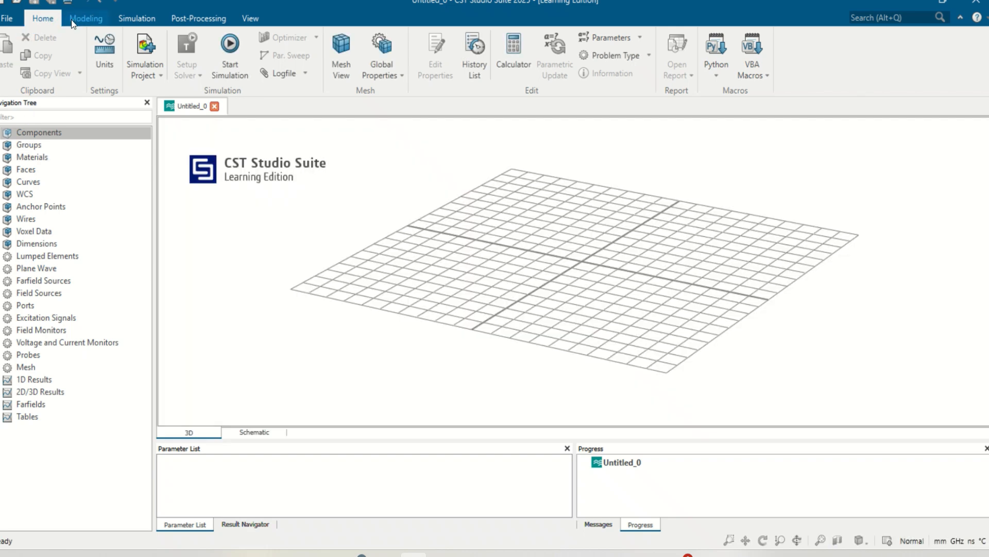
- Define a Z-oriented PEC cylinder named dipole with outer radius 1, Zmin -l/2 and Zmax l/2, centred at the origin
click(72, 21)
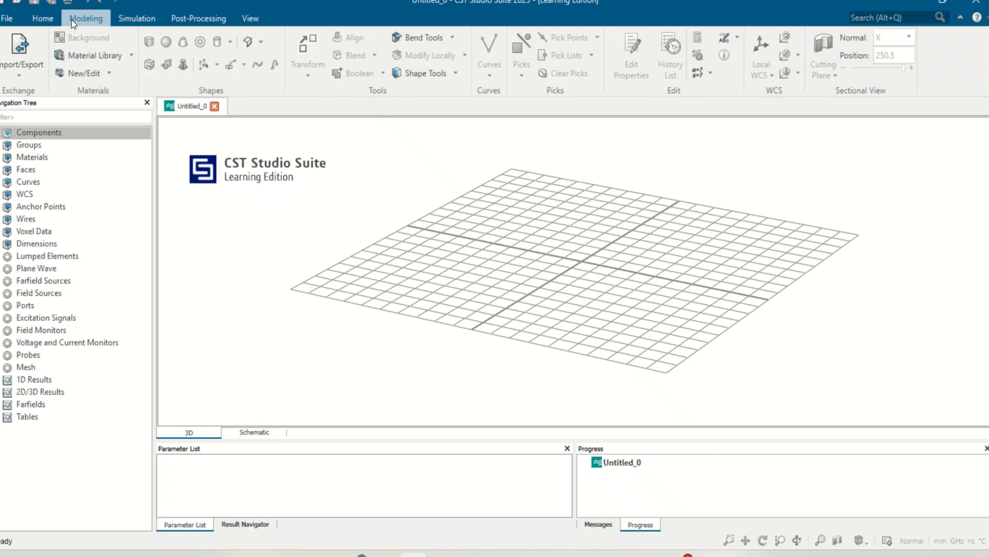
click(216, 42)
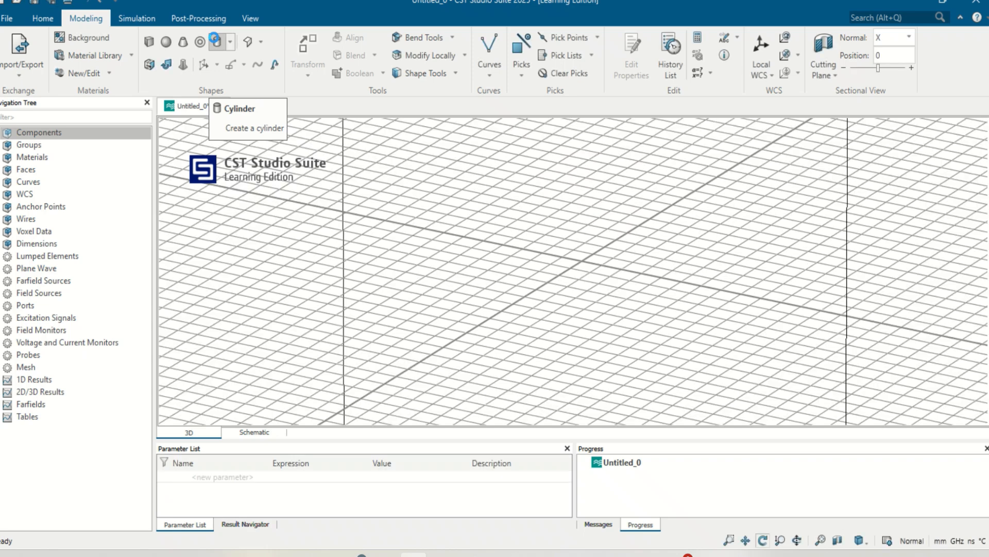
key(Escape)
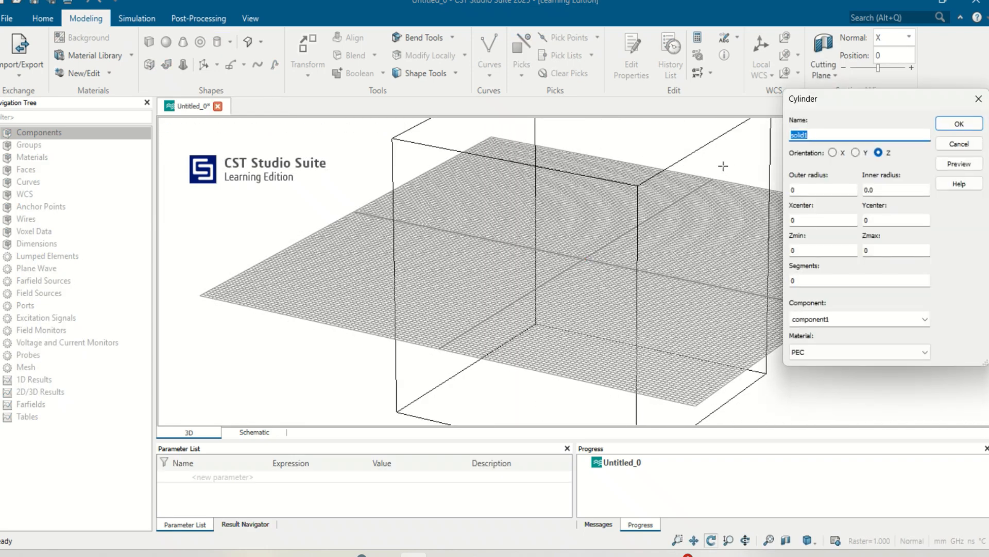
text(dipole)
key(Tab)
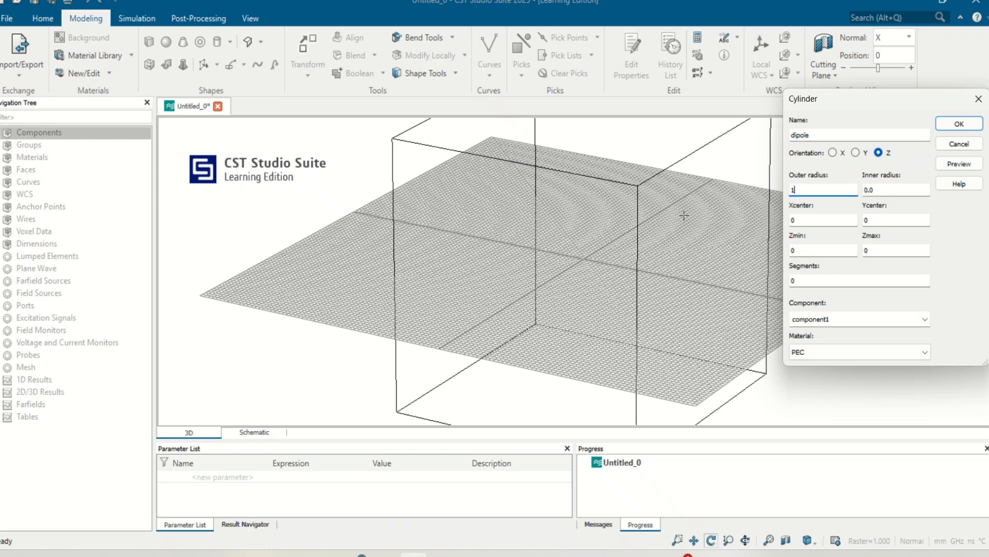
double_click(794, 221)
double_click(828, 250)
key(Tab)
text(l)
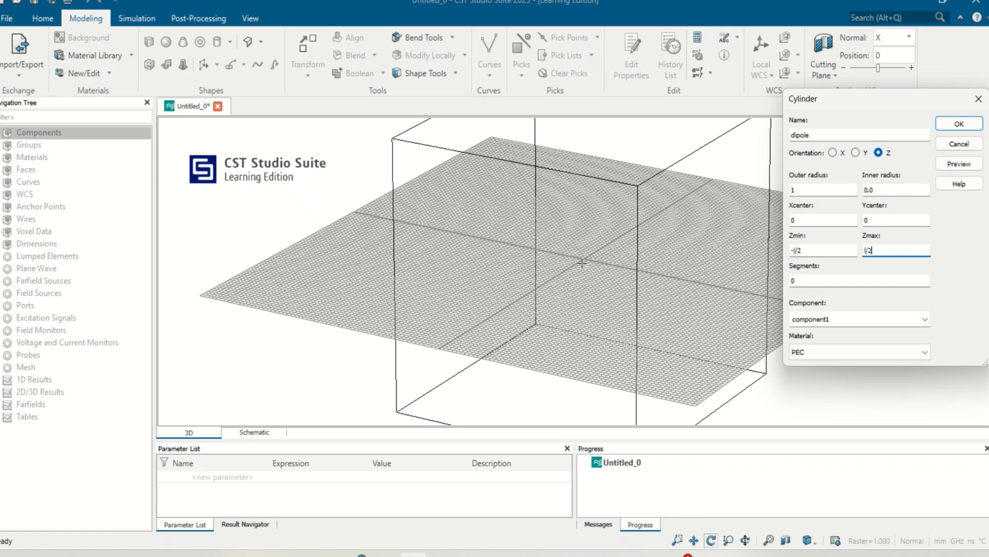
key(Tab)
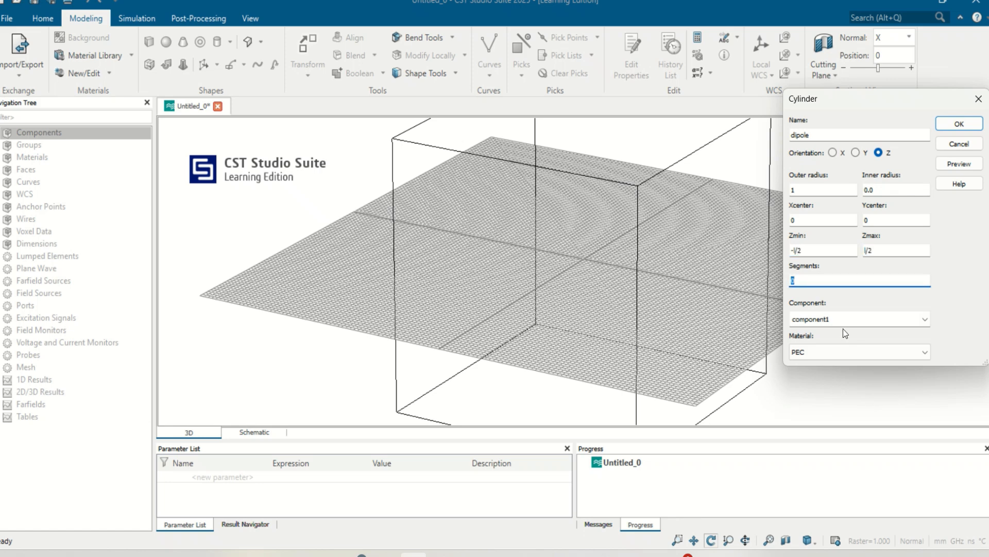
- Preview the dipole cylinder and define its missing length parameter l as 57.95
click(964, 166)
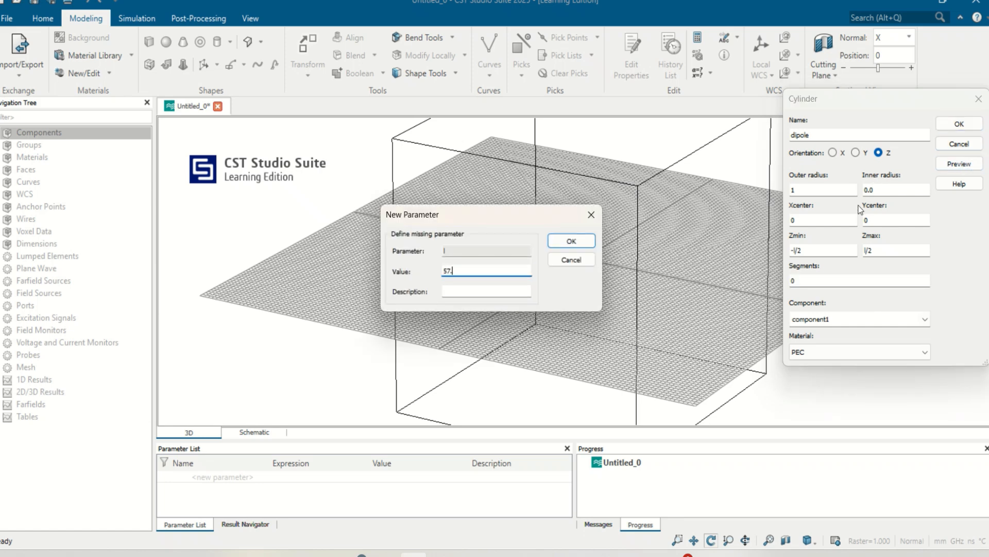
text(57.95)
click(570, 240)
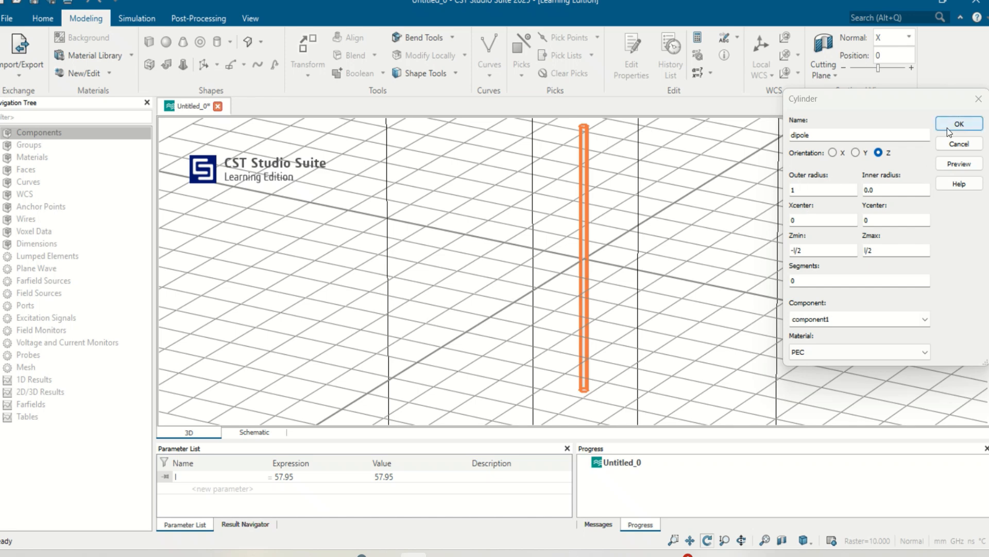
- Change the dipole's outer radius to parameter r, define r as 1, and create the cylinder
double_click(812, 190)
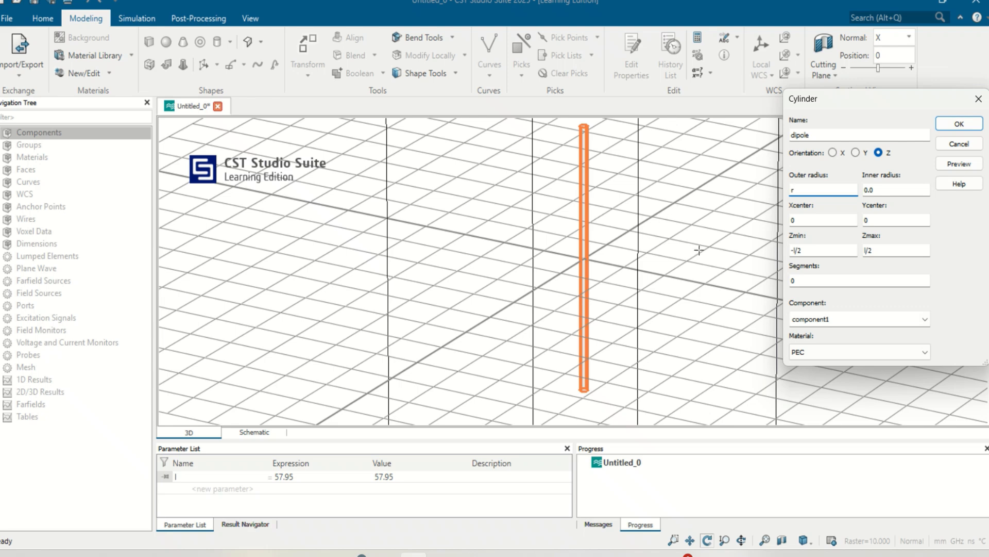
click(959, 163)
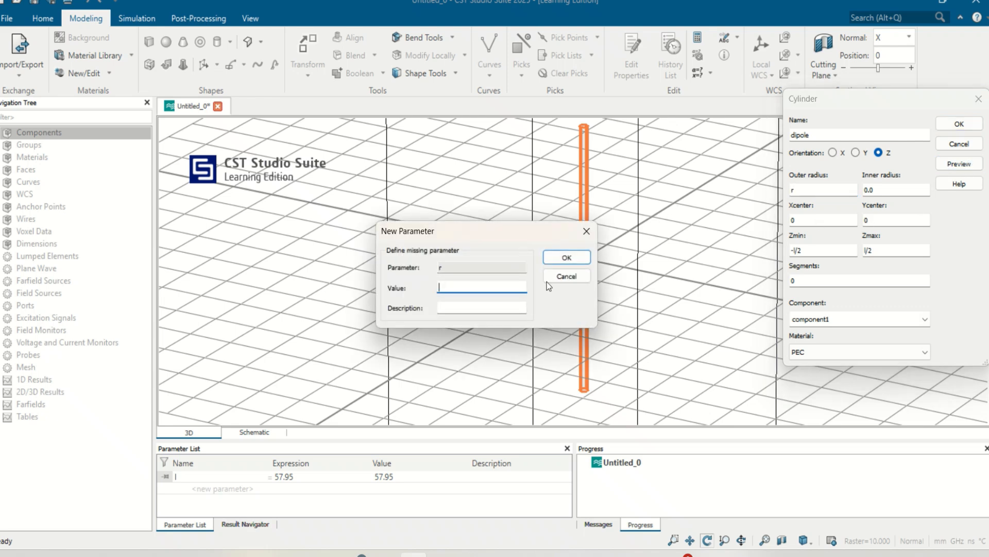
text(1)
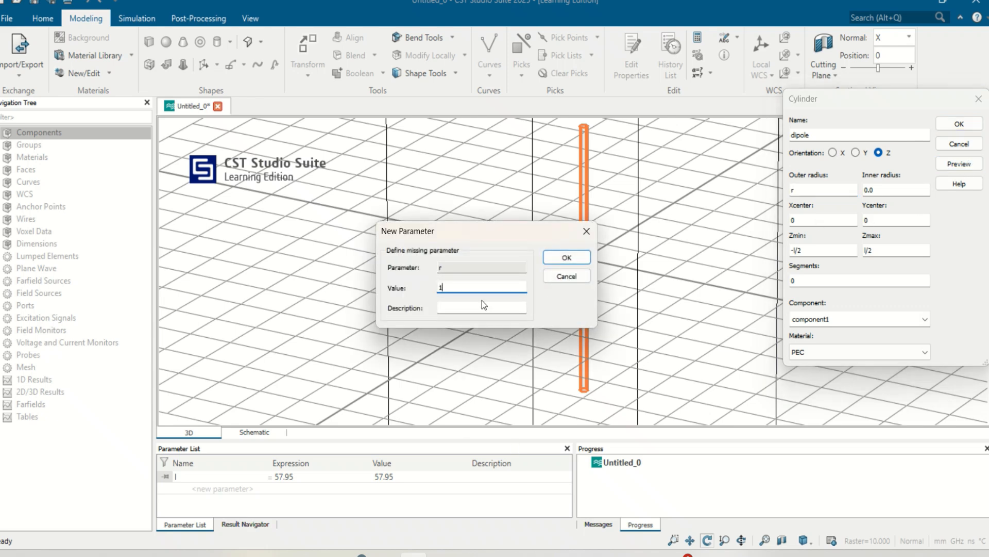
click(567, 257)
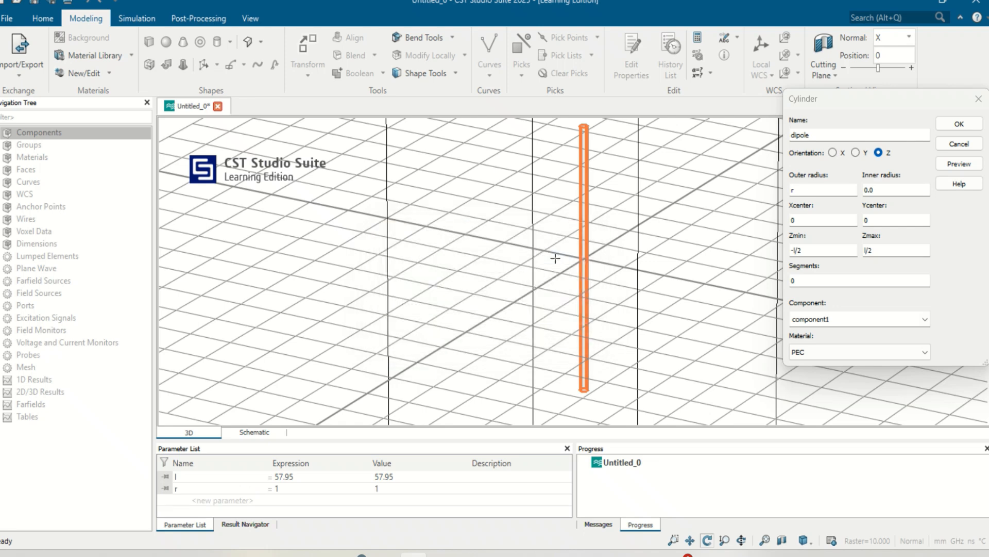
click(959, 123)
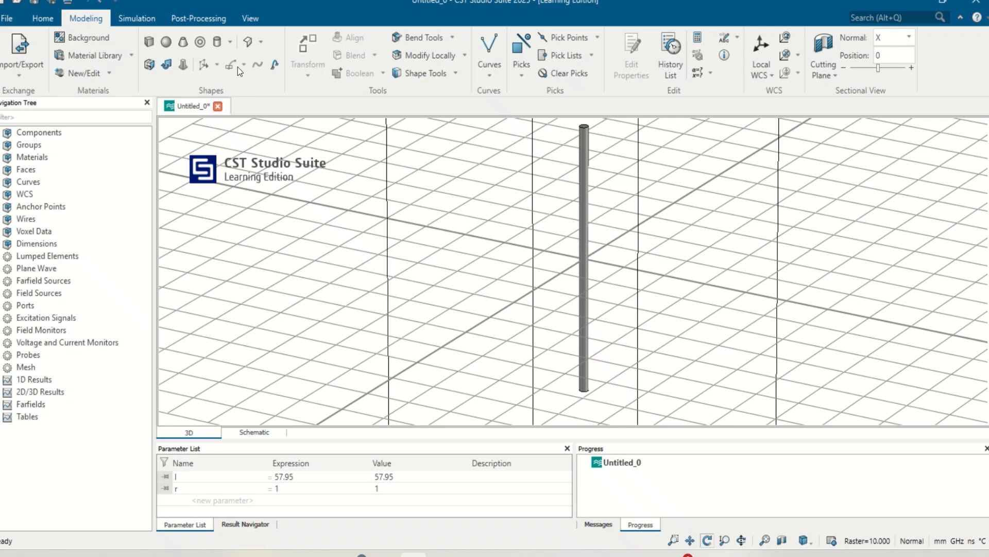
- Define a second Z-oriented PEC cylinder named feed with outer radius r, Zmin -g/2 and Zmax g/2
click(215, 46)
key(Escape)
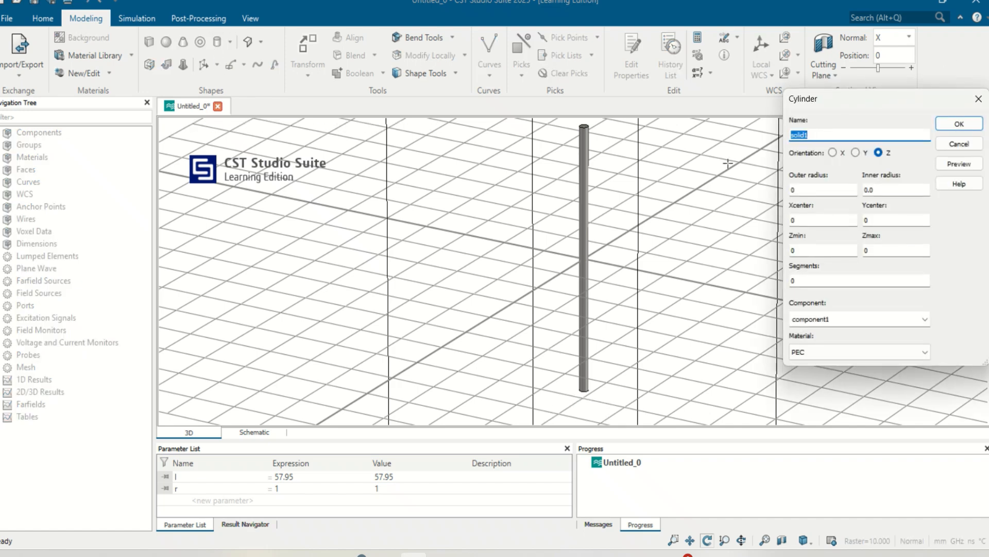
text(feed)
click(809, 188)
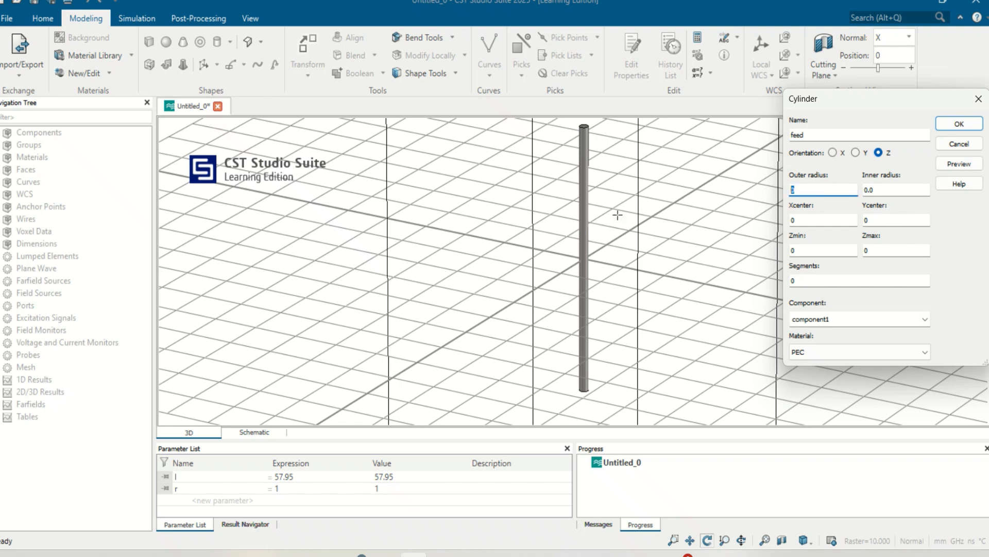
key(BackSpace)
text(r)
click(815, 249)
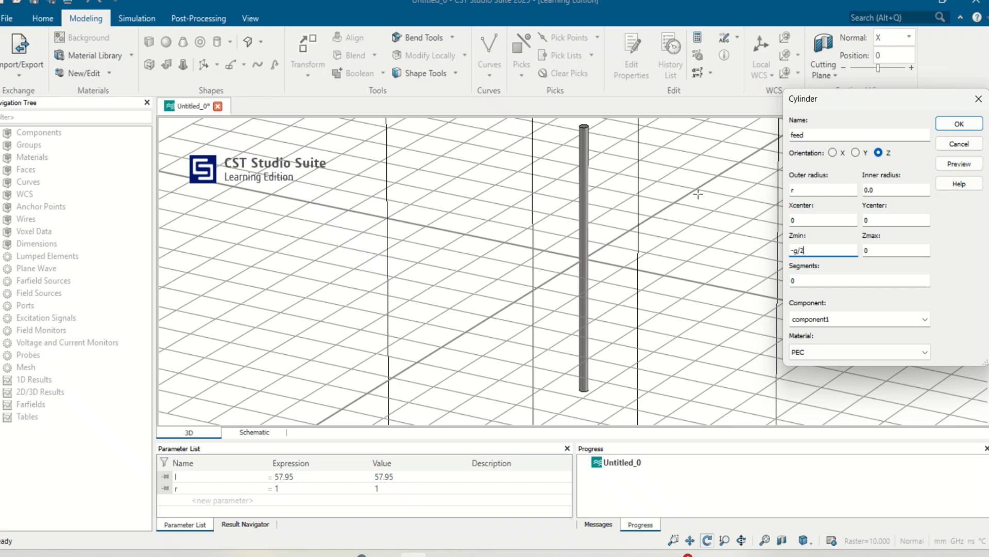
key(Tab)
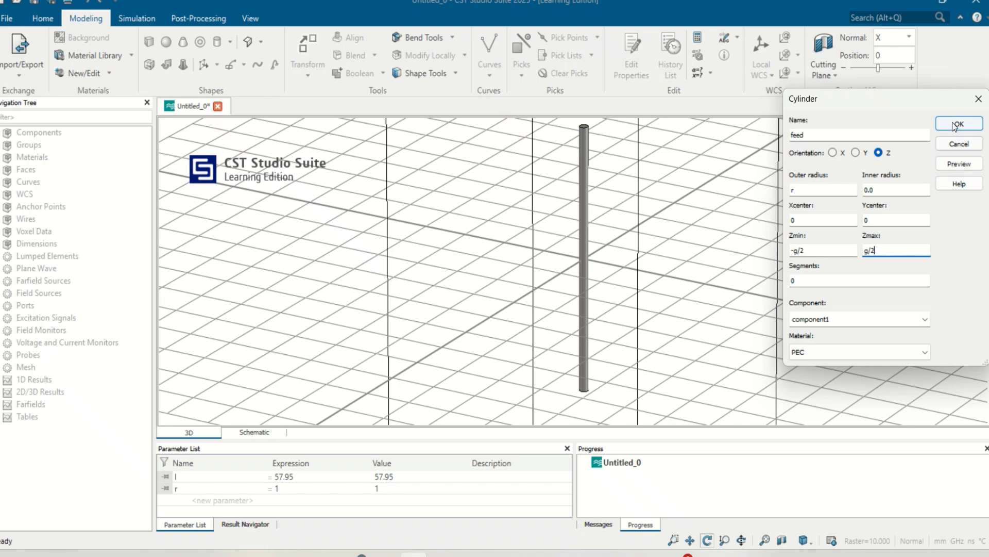
- Preview the feed cylinder, define its gap parameter g as 4, and create the cylinder
click(948, 169)
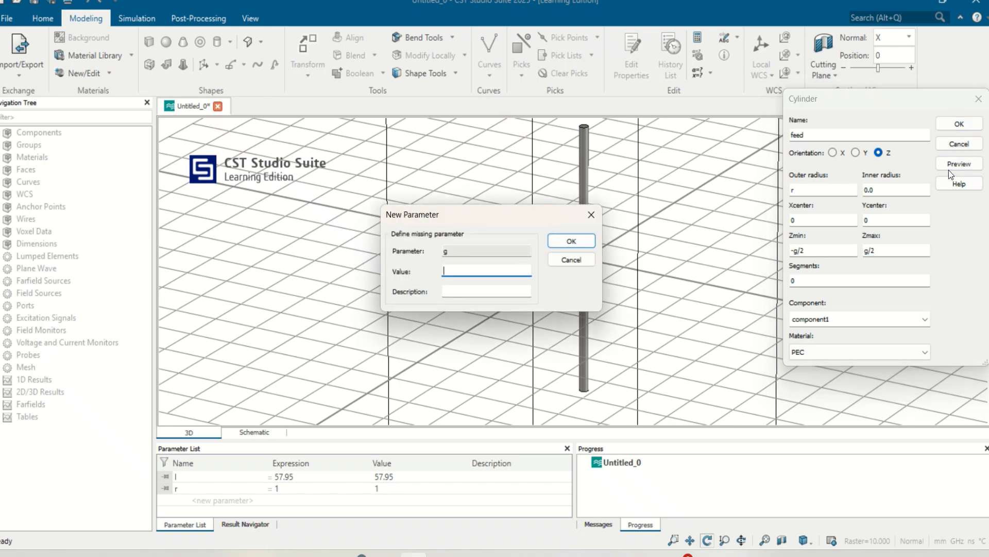
text(4)
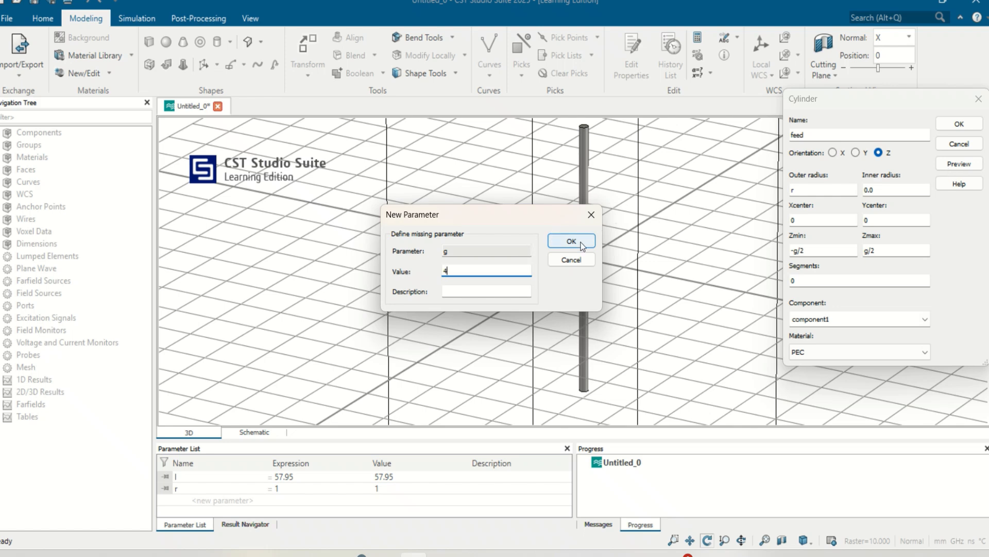
click(582, 242)
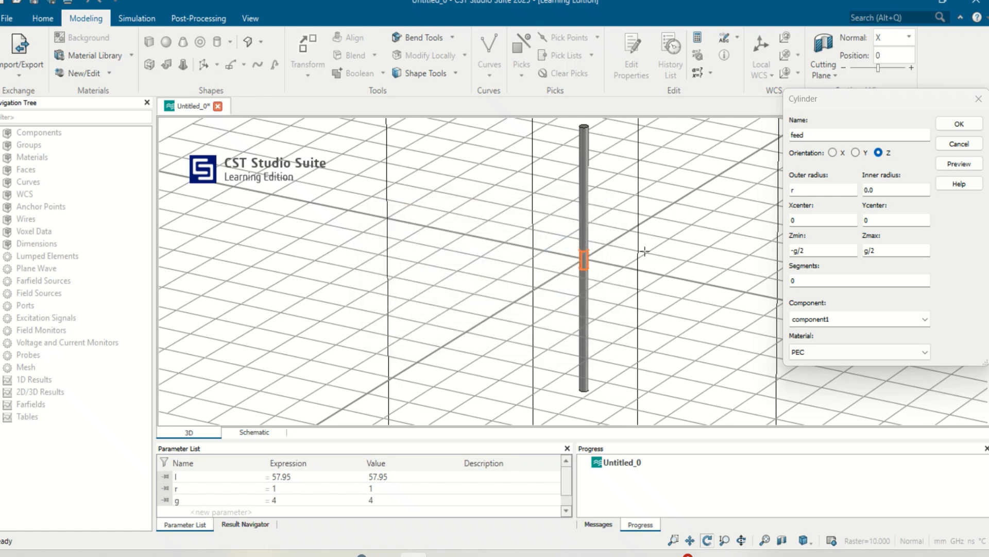
click(960, 124)
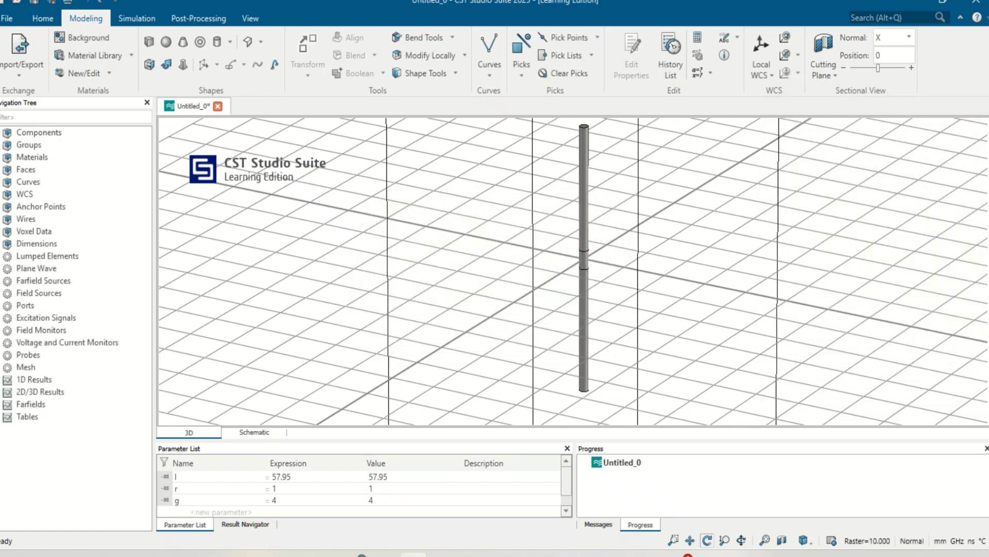
- Subtract the feed cylinder from the dipole in component1 to cut the central feed gap
double_click(36, 133)
click(6, 145)
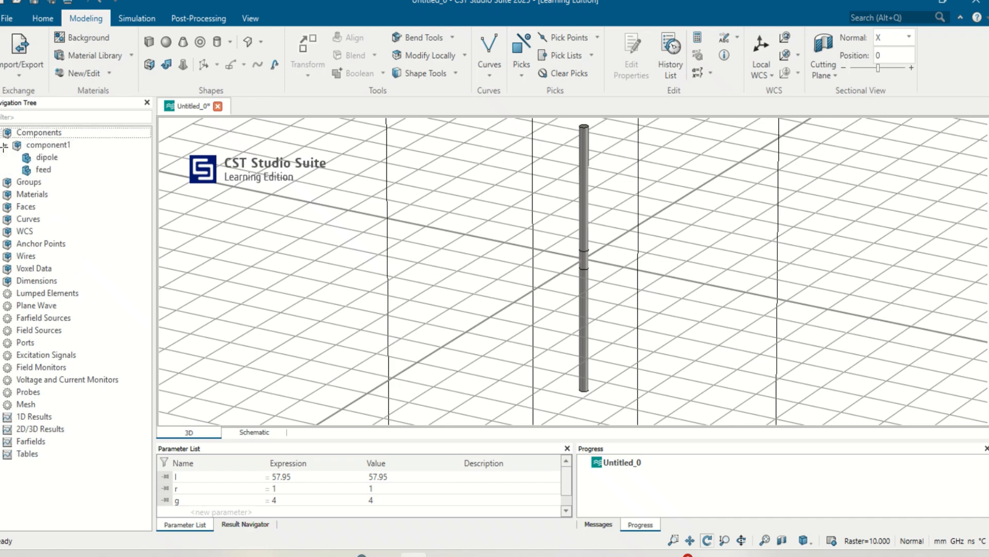
click(42, 159)
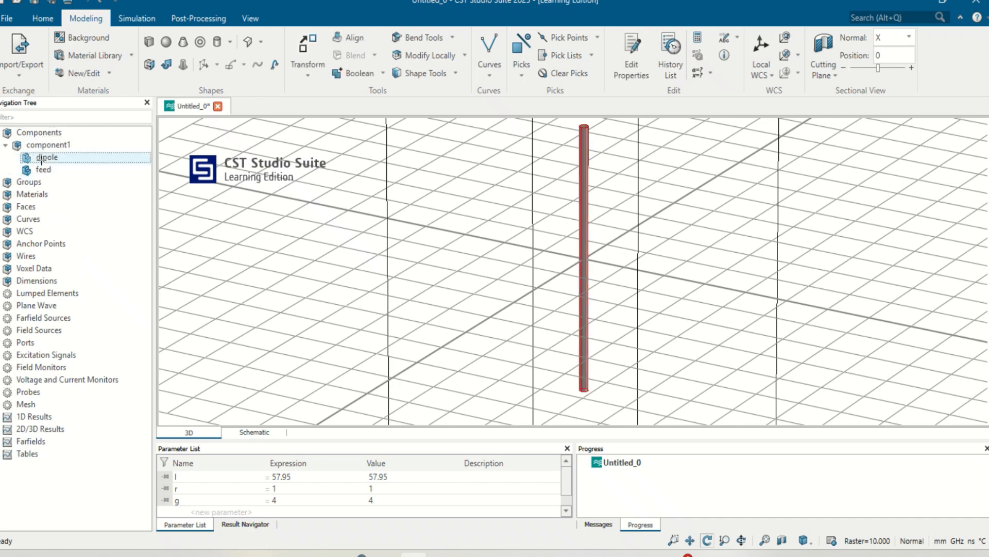
key(minus)
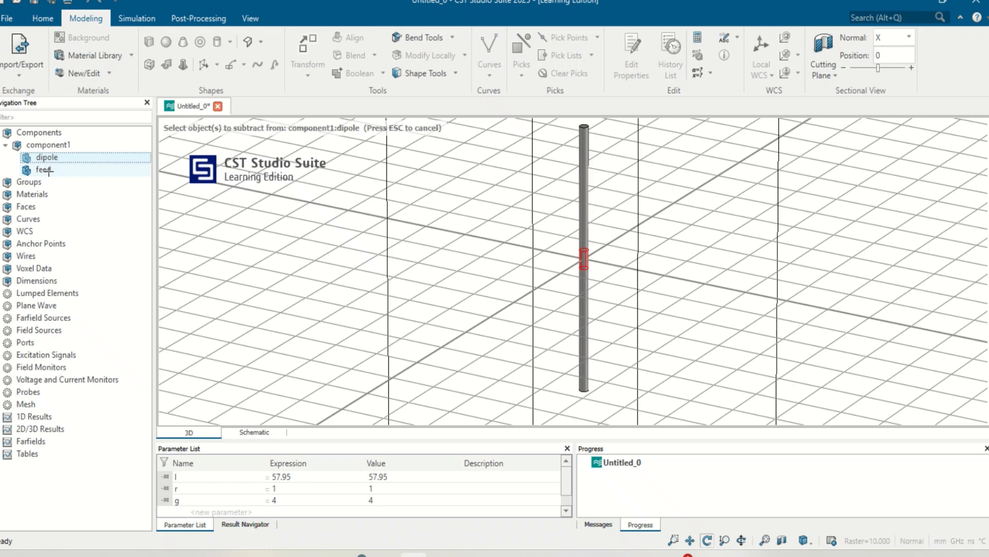
click(47, 170)
key(Return)
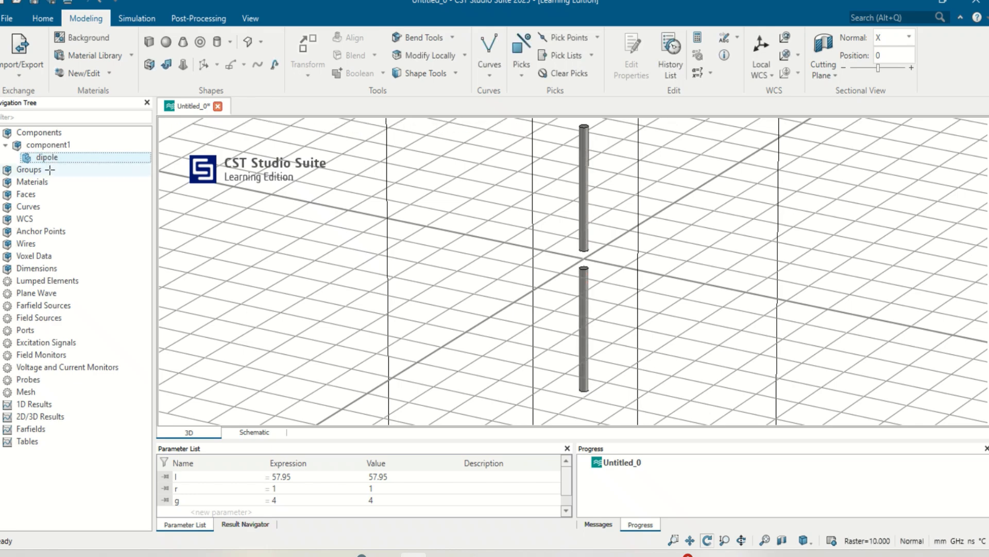
- Hide the working plane grid in the 3D view of the dipole
drag(519, 239, 527, 269)
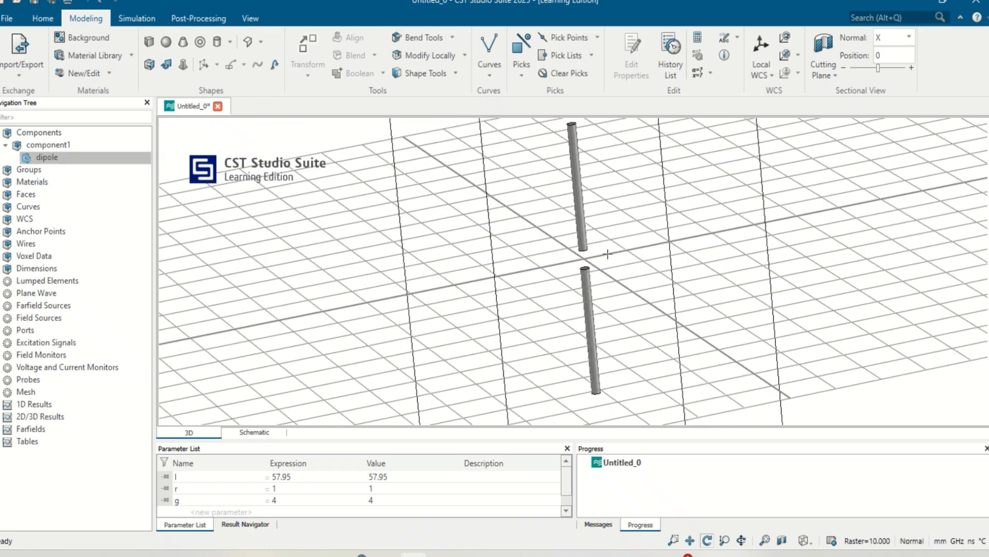
click(248, 17)
click(322, 40)
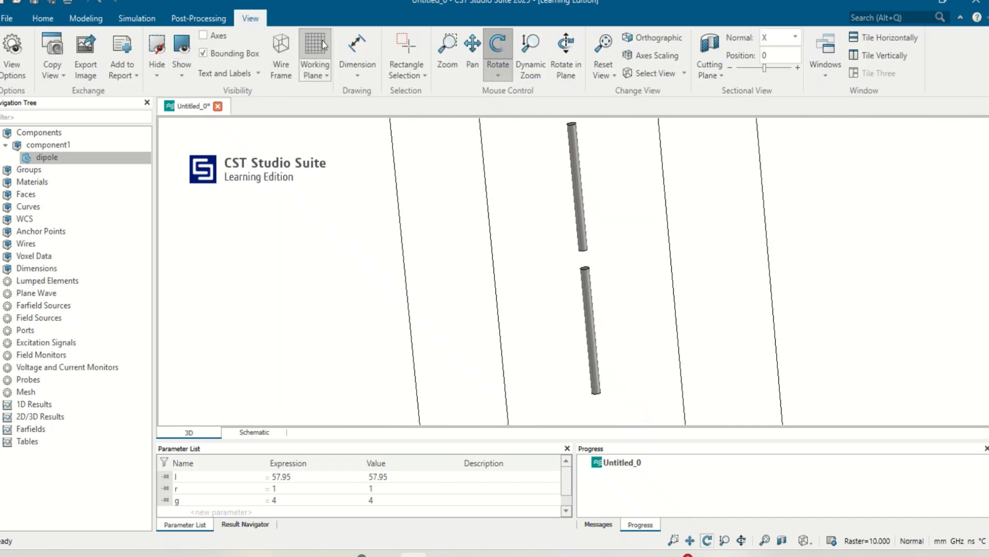
- Pick the face centers of the two dipole arm ends that face each other across the feed gap
drag(636, 228, 635, 280)
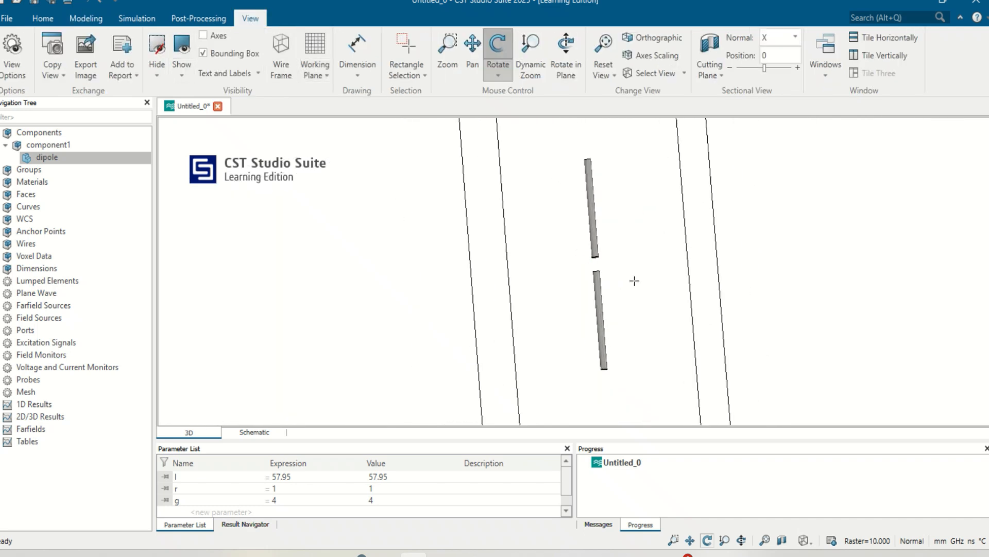
scroll(630, 298, up, 6)
mouse_move(544, 209)
mouse_down()
mouse_move(617, 161)
mouse_move(784, 242)
mouse_move(649, 180)
mouse_move(656, 166)
mouse_up()
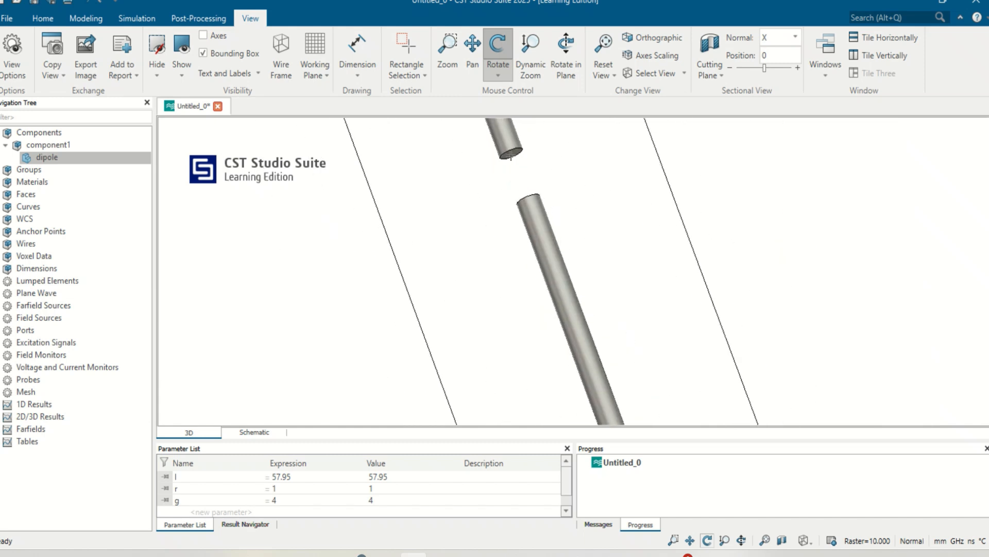
click(86, 19)
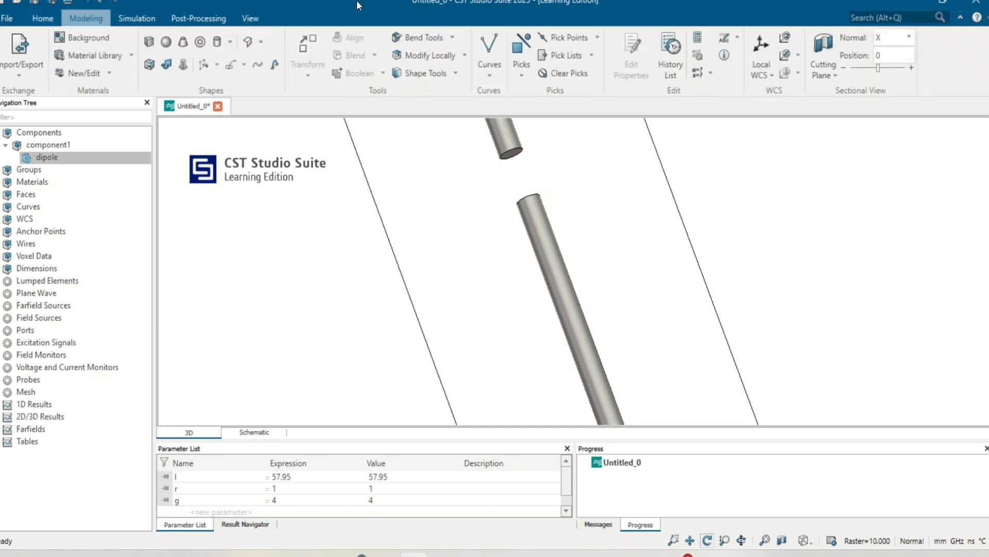
click(595, 35)
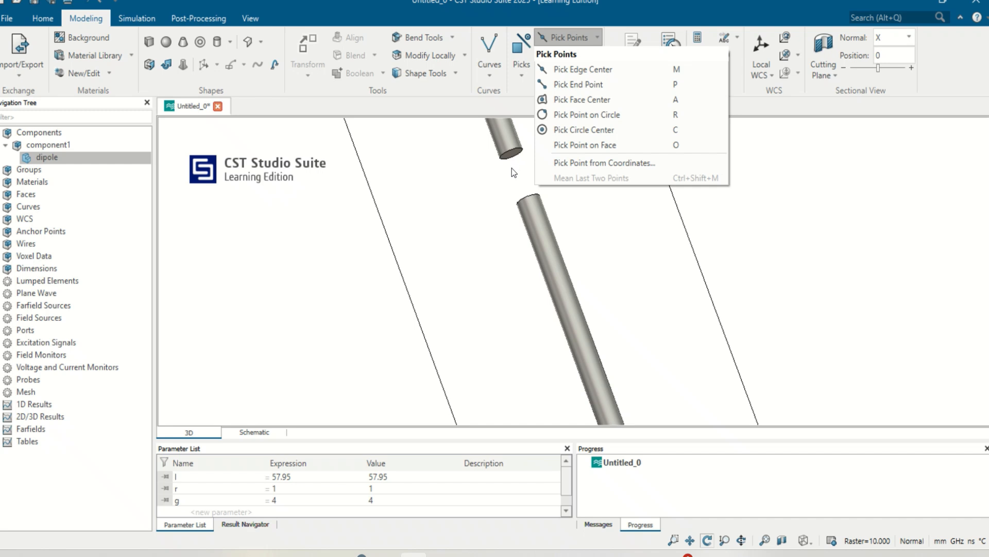
key(a)
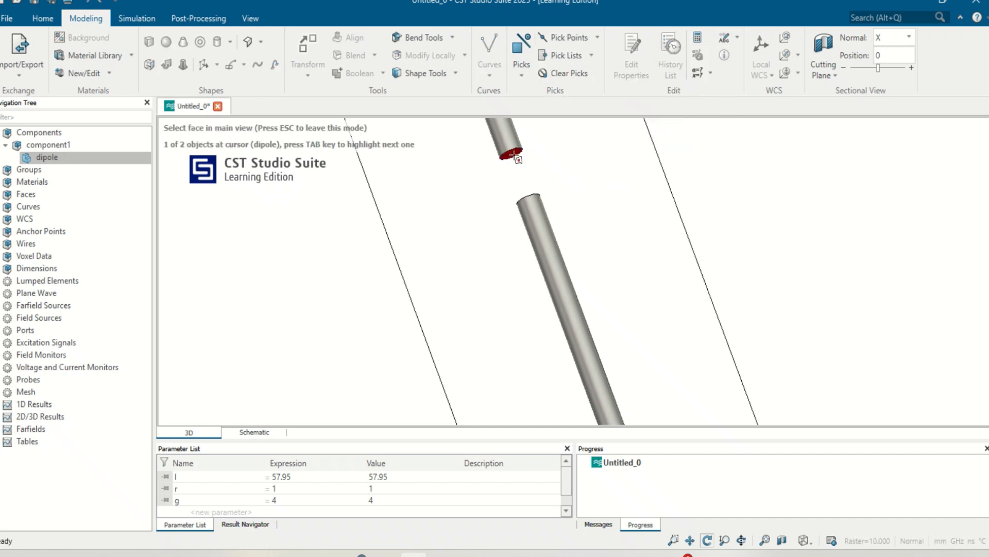
click(517, 156)
mouse_move(543, 242)
mouse_down()
mouse_move(643, 343)
mouse_move(632, 331)
mouse_up()
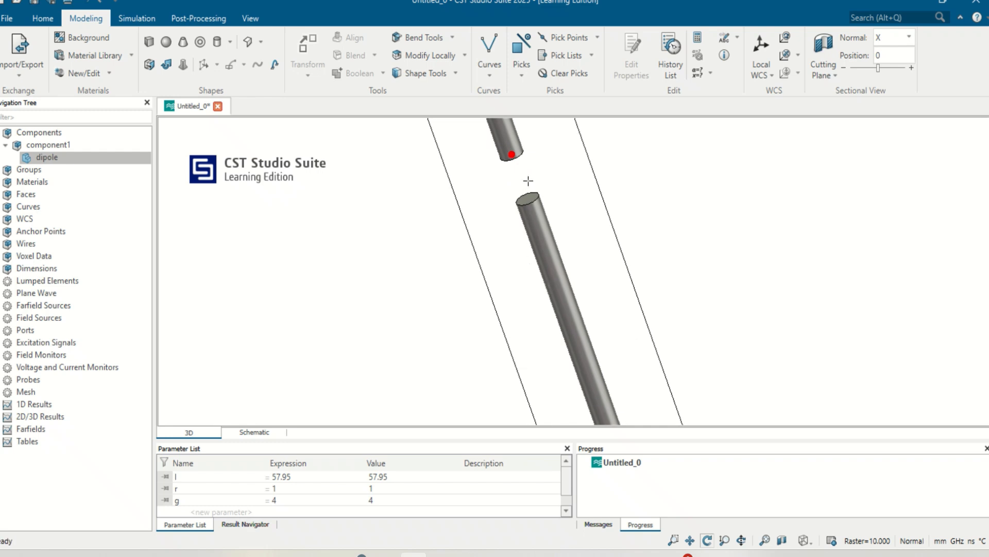
key(f)
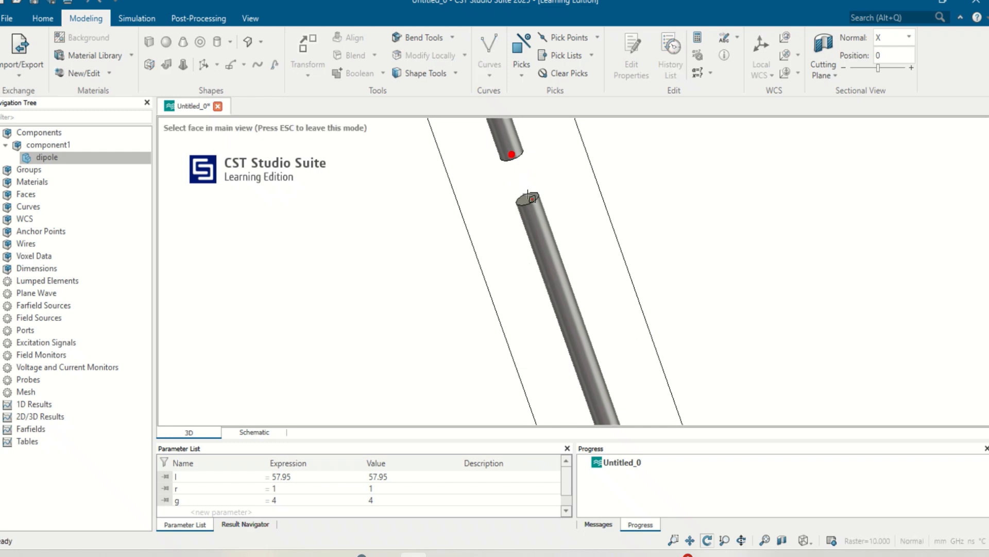
click(529, 200)
drag(592, 234, 453, 160)
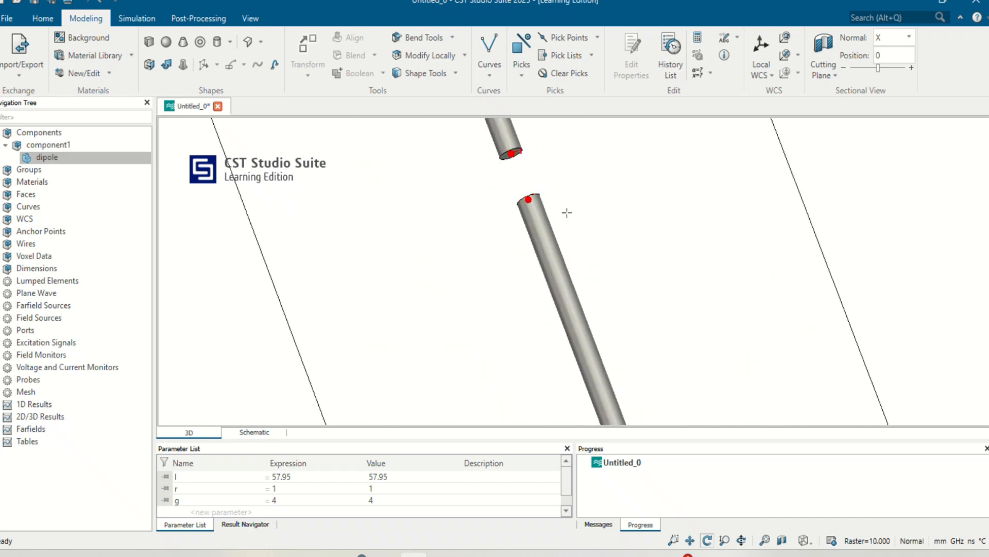
- Create an S-parameter discrete edge port between the two picked gap points with an impedance of 73 Ohm
drag(567, 214, 595, 251)
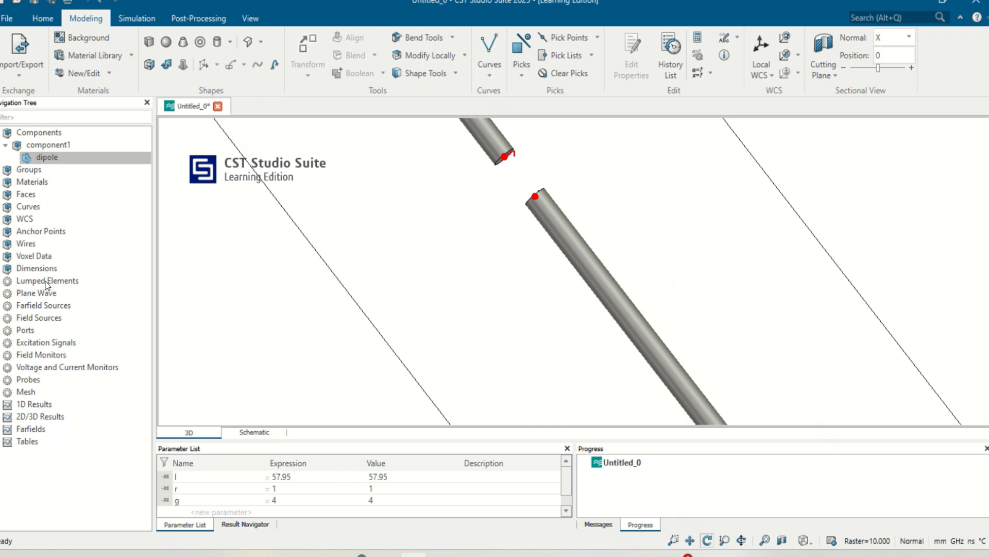
click(45, 20)
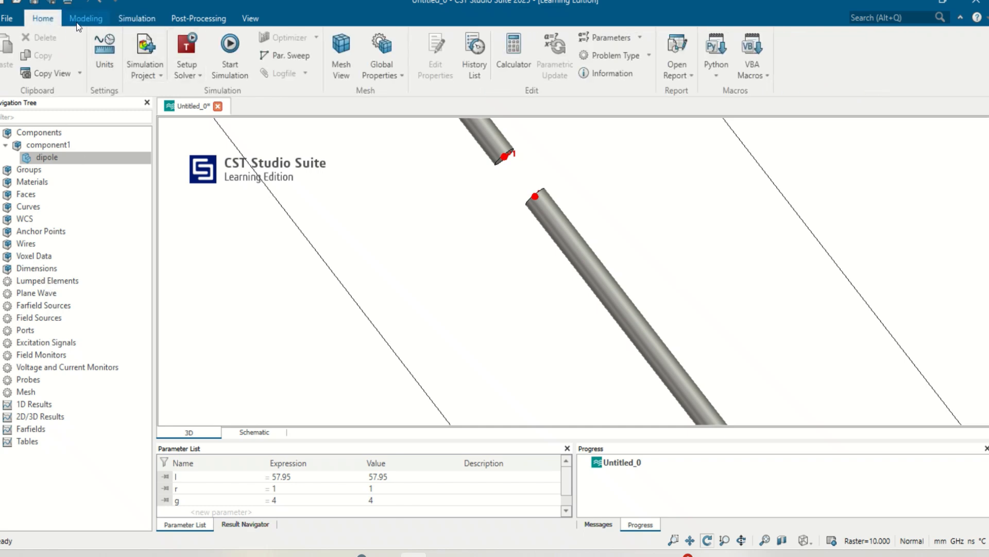
click(85, 19)
click(136, 18)
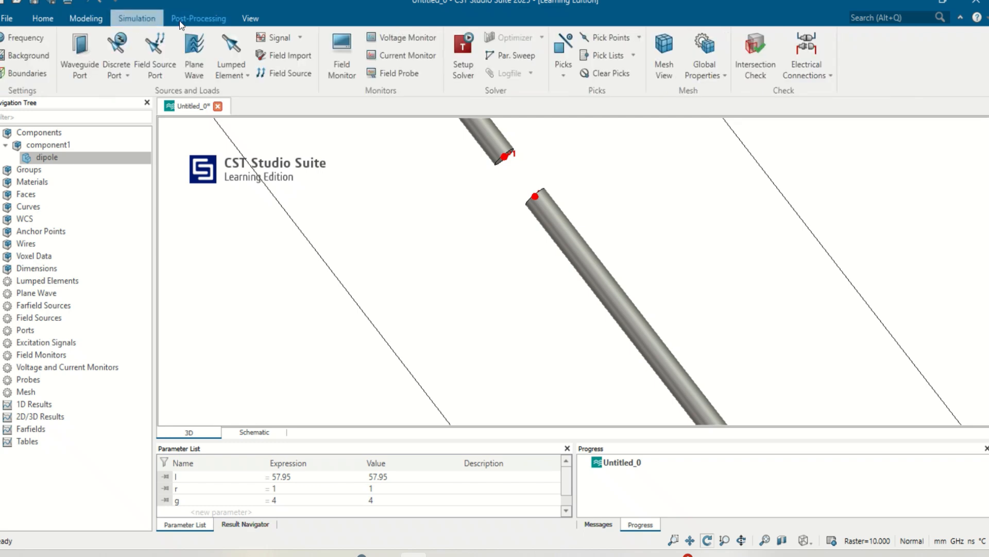
click(117, 52)
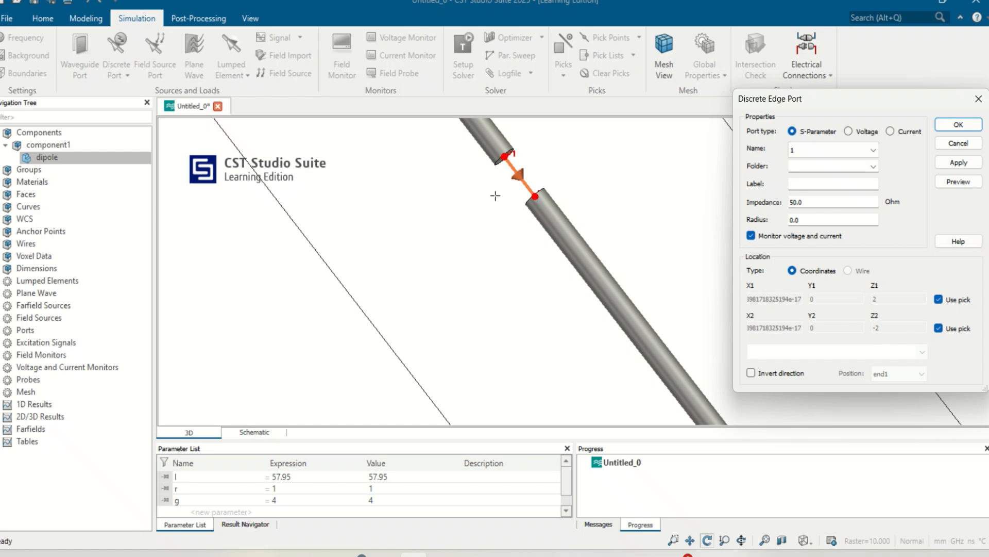
double_click(817, 201)
text(73)
click(958, 124)
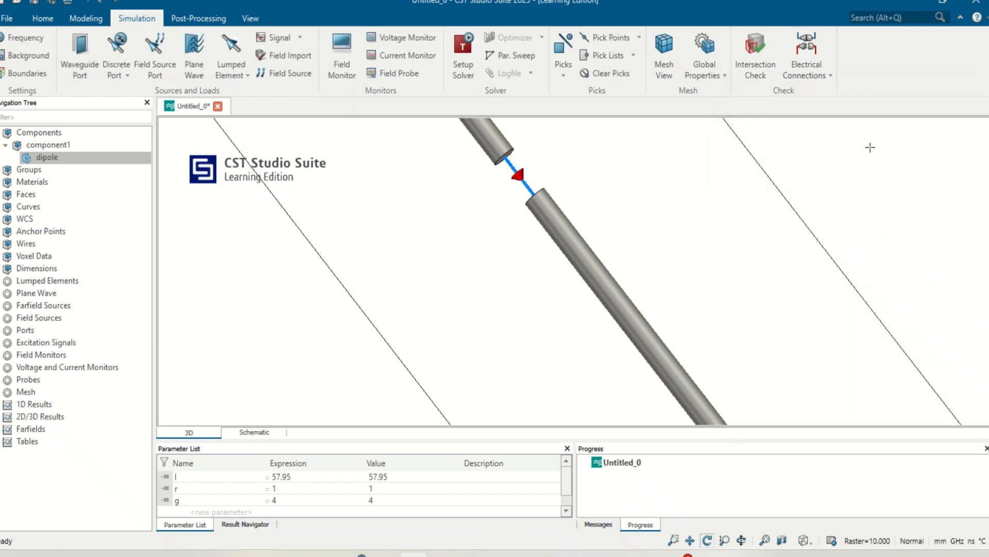
drag(527, 197, 510, 182)
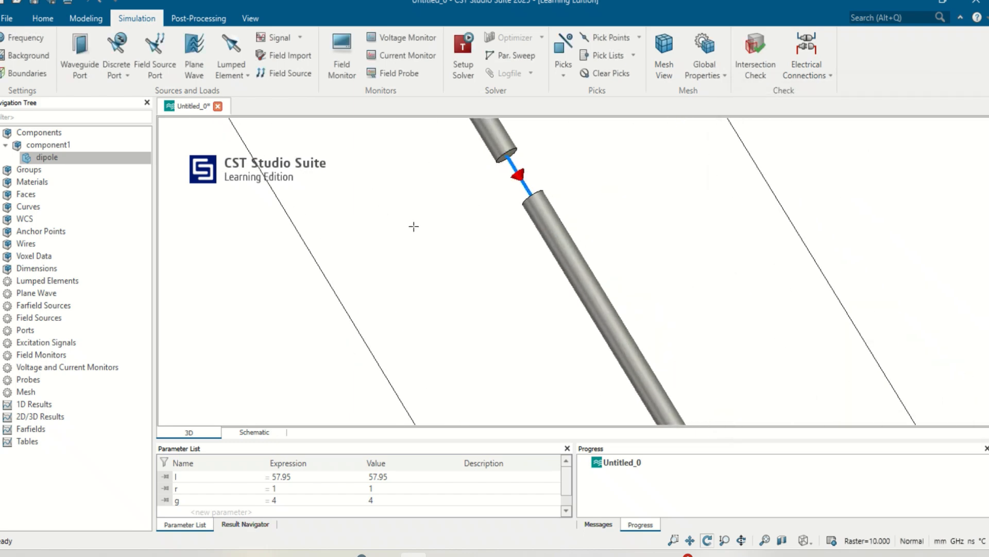
scroll(431, 232, up, 2)
scroll(433, 226, down, 4)
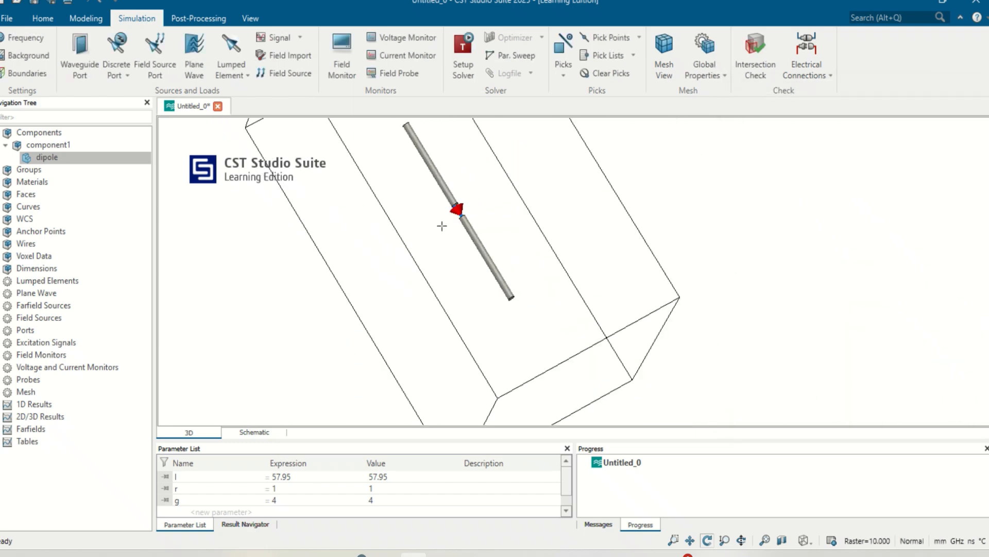
drag(442, 226, 542, 277)
scroll(464, 260, down, 4)
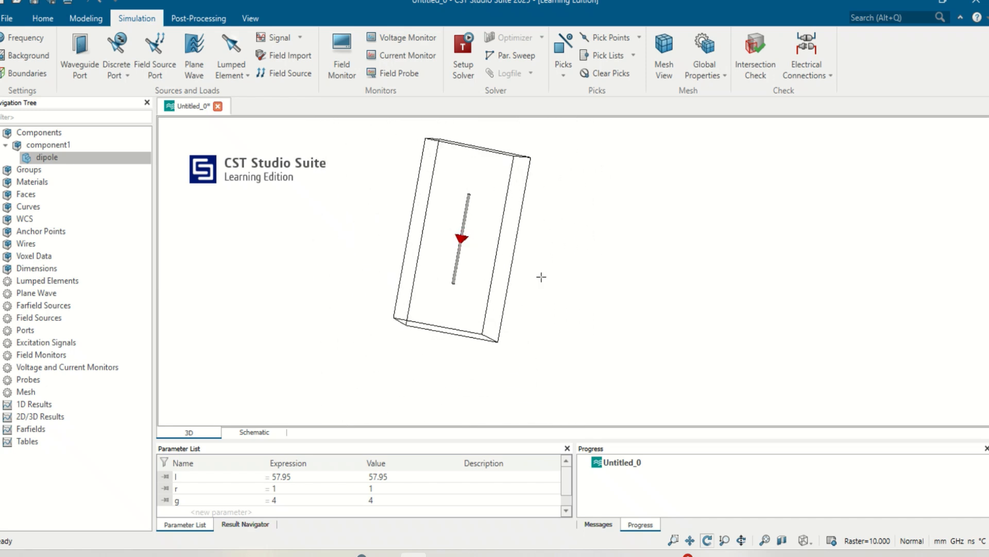
click(51, 307)
click(50, 317)
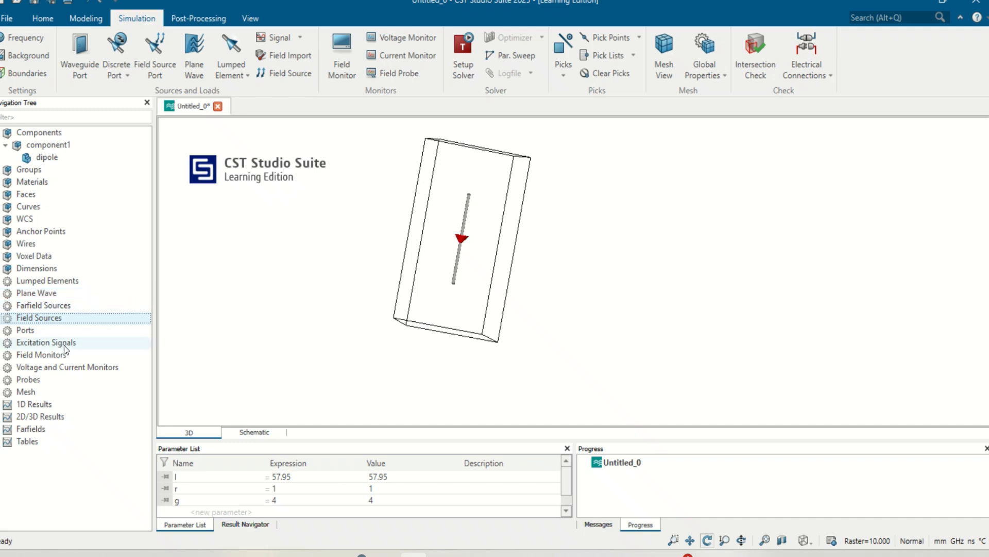
click(55, 357)
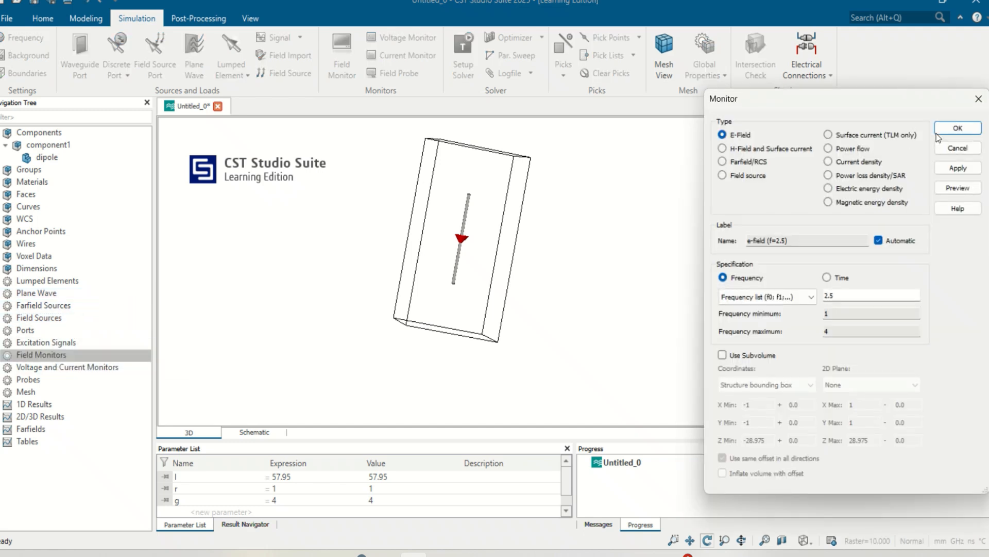
click(978, 98)
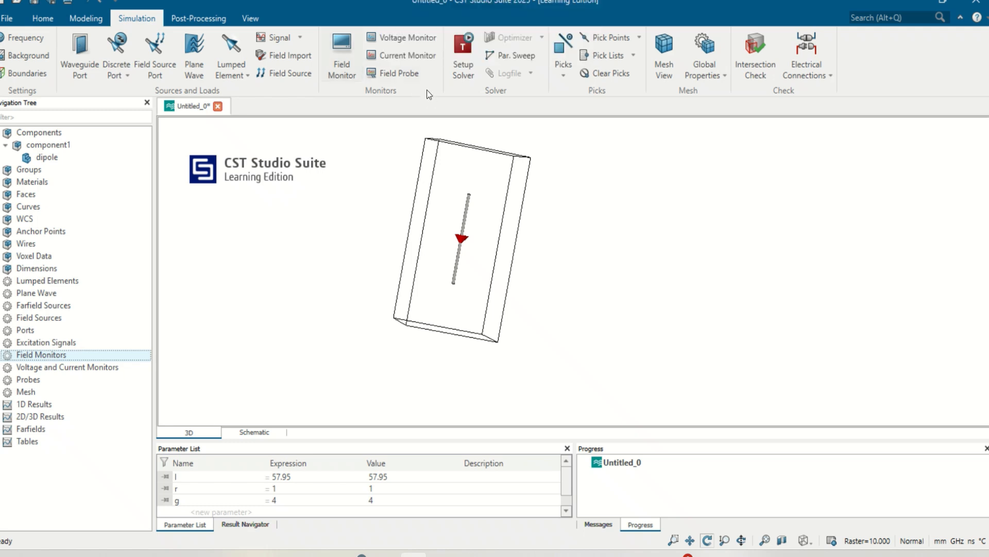
- Run the time domain solver and bring up the S1,1 curve from the 1D S-parameter results
click(463, 52)
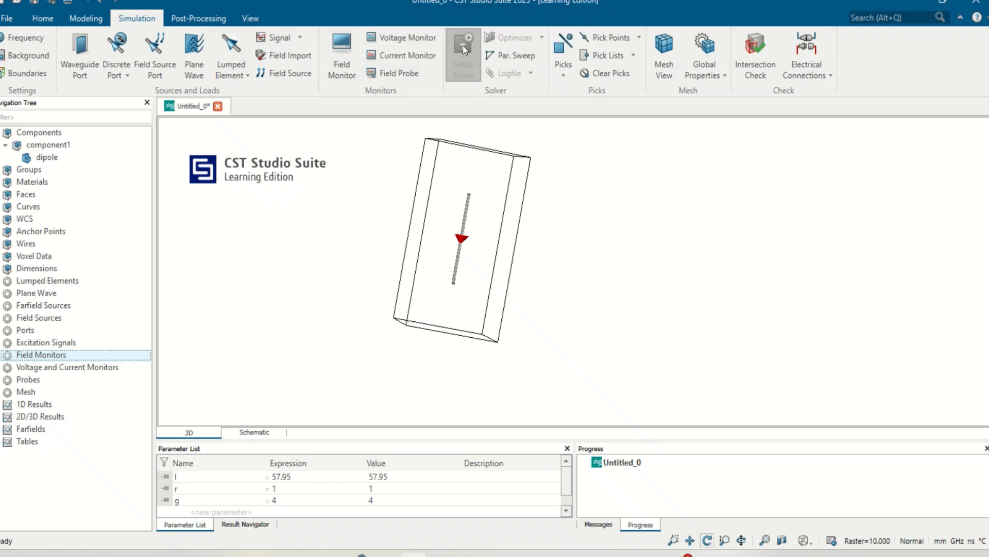
click(687, 117)
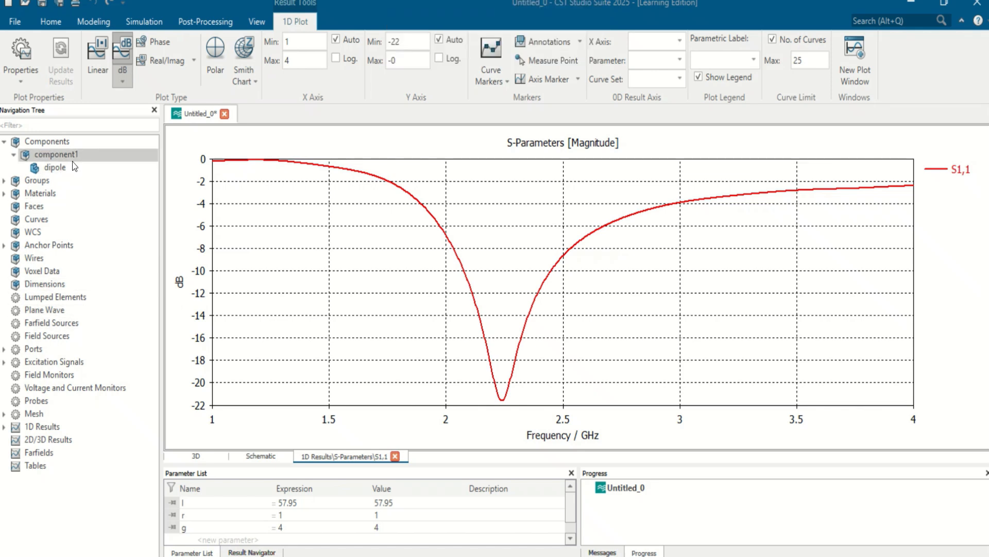
click(4, 427)
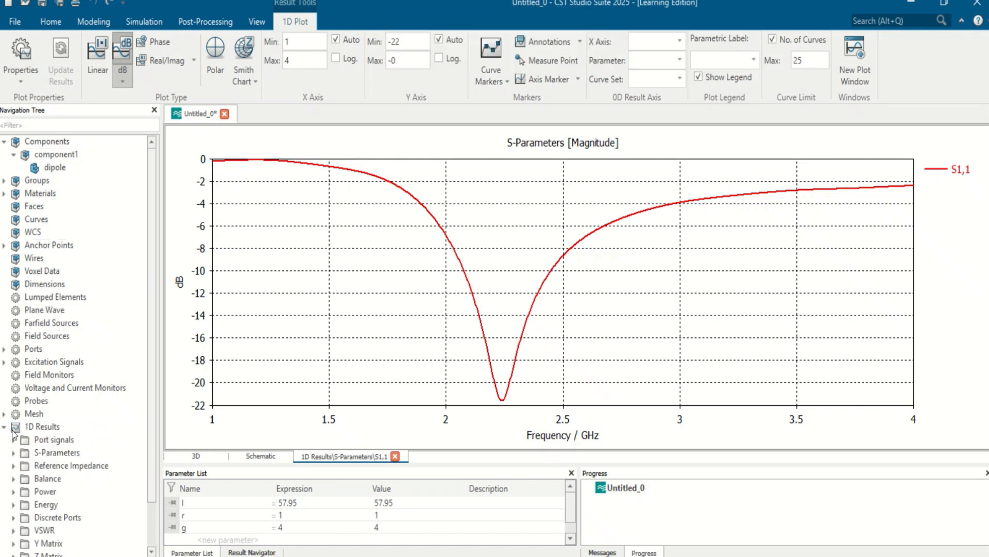
click(14, 452)
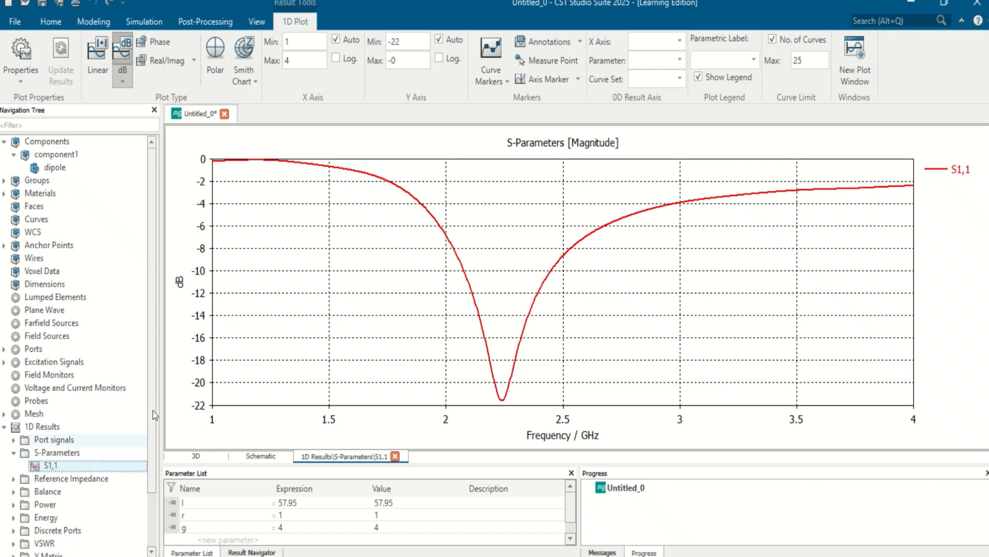
- Show an axis marker on the S1,1 plot and move it to the resonance dip at about 2.24 GHz
right_click(701, 216)
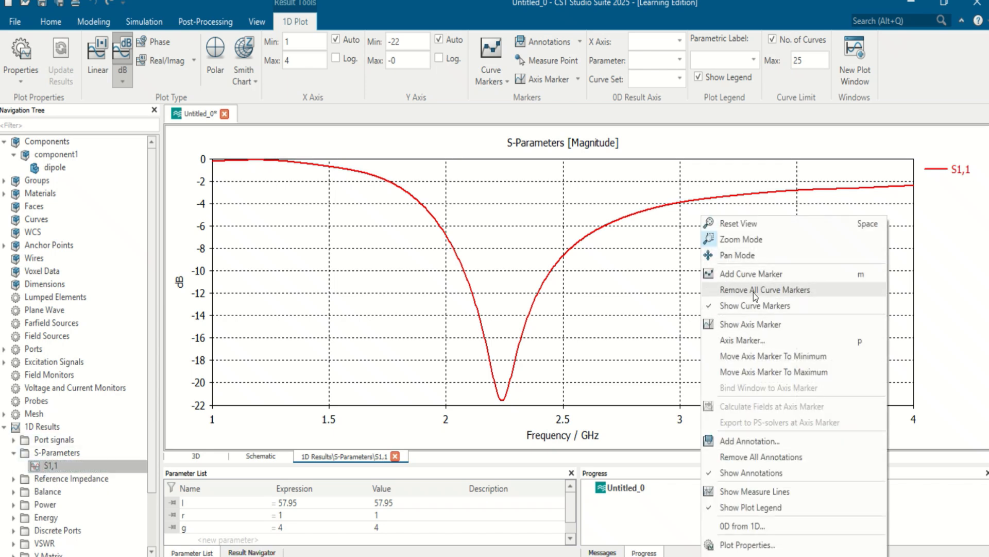
click(750, 323)
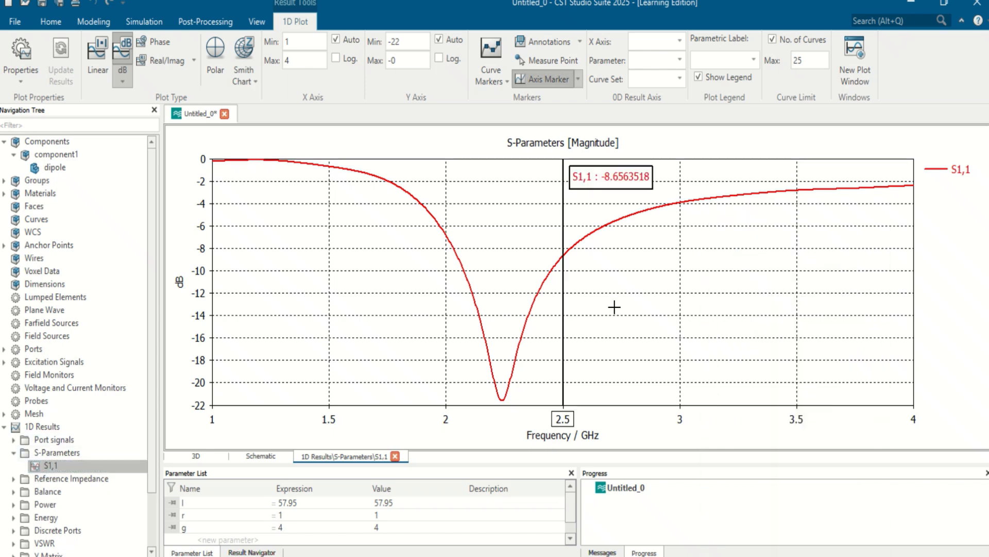
drag(563, 317, 505, 318)
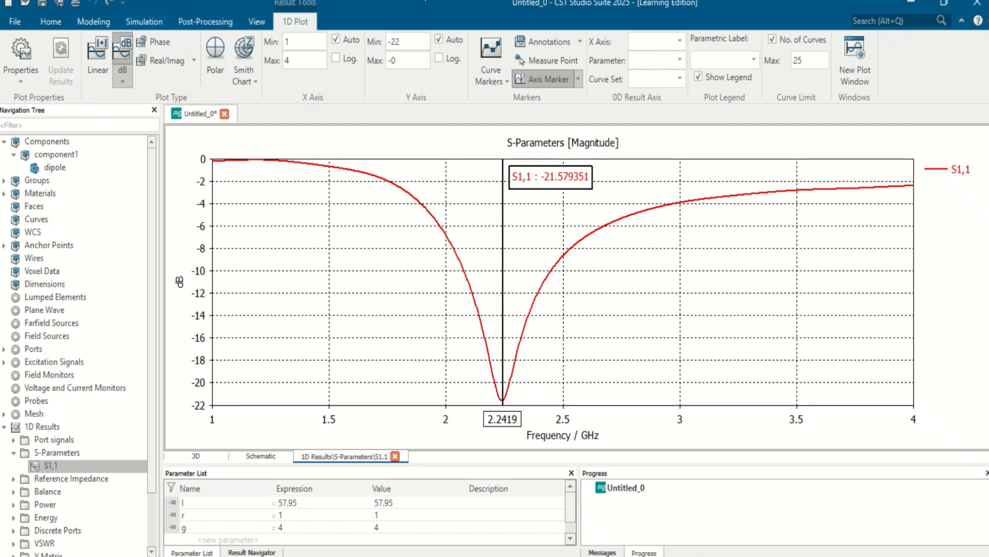
mouse_move(564, 60)
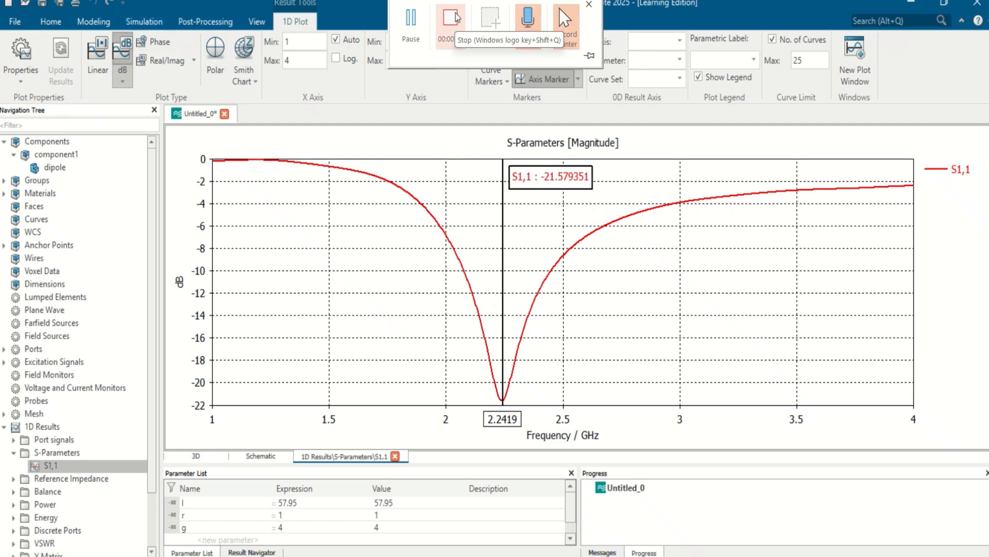
click(457, 19)
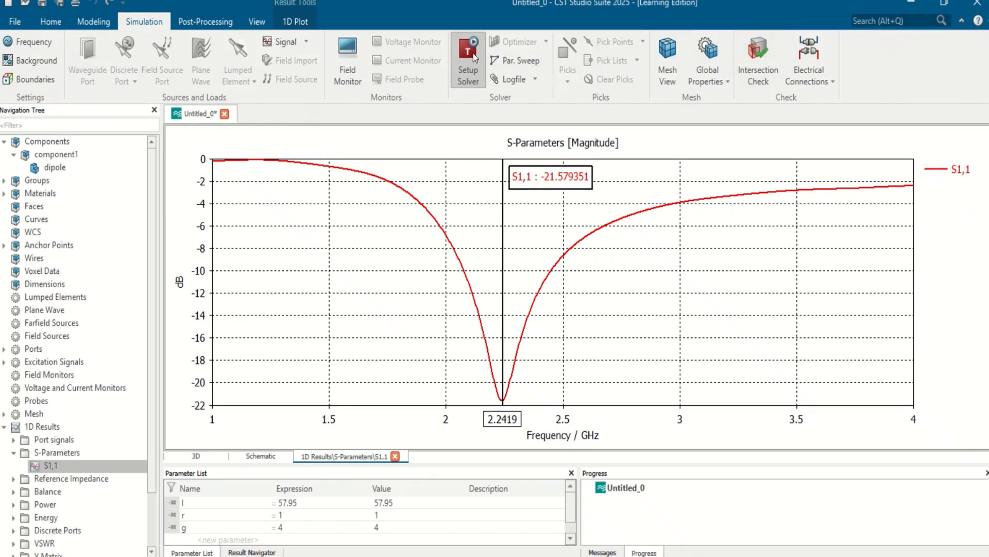
- Open the time domain solver's parameter sweep and add a new sequence
click(466, 51)
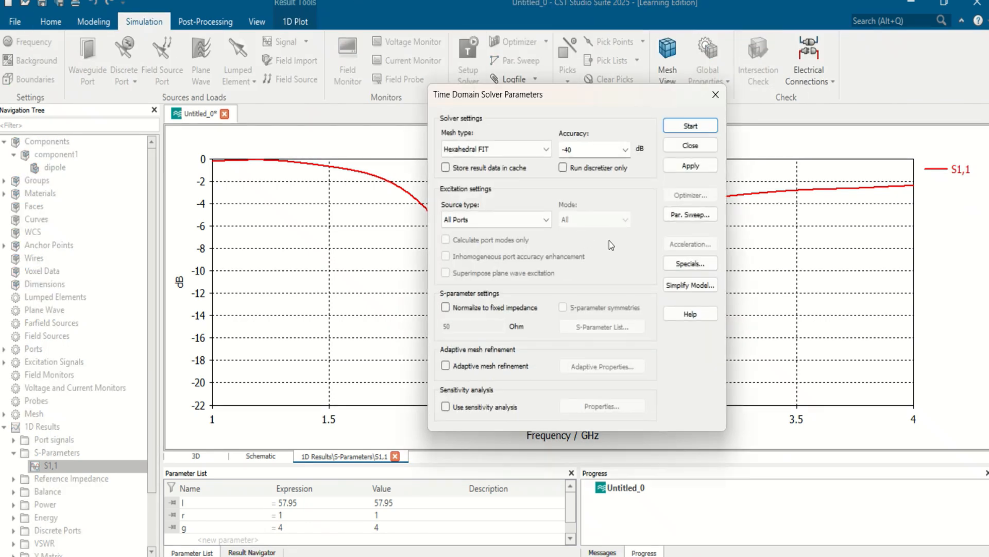
click(693, 214)
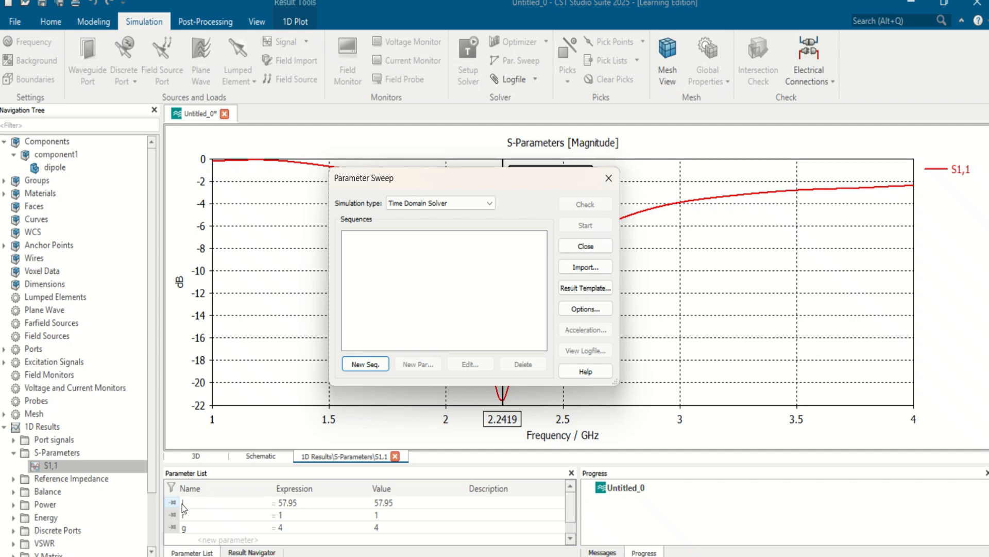
click(363, 364)
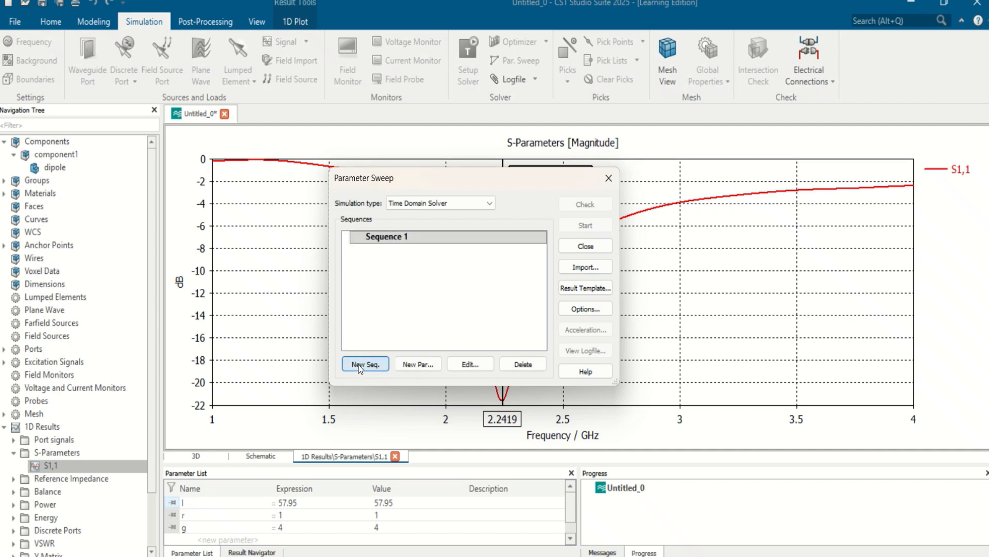
- Add parameter l to the sequence as a linear sweep from 57.95 to 56 with 3 samples
click(418, 364)
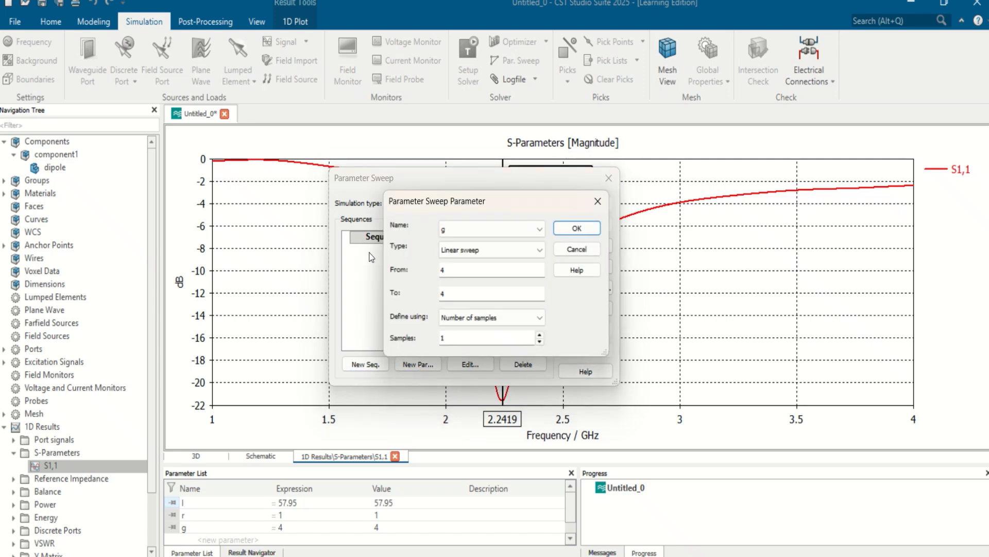
click(479, 230)
click(462, 251)
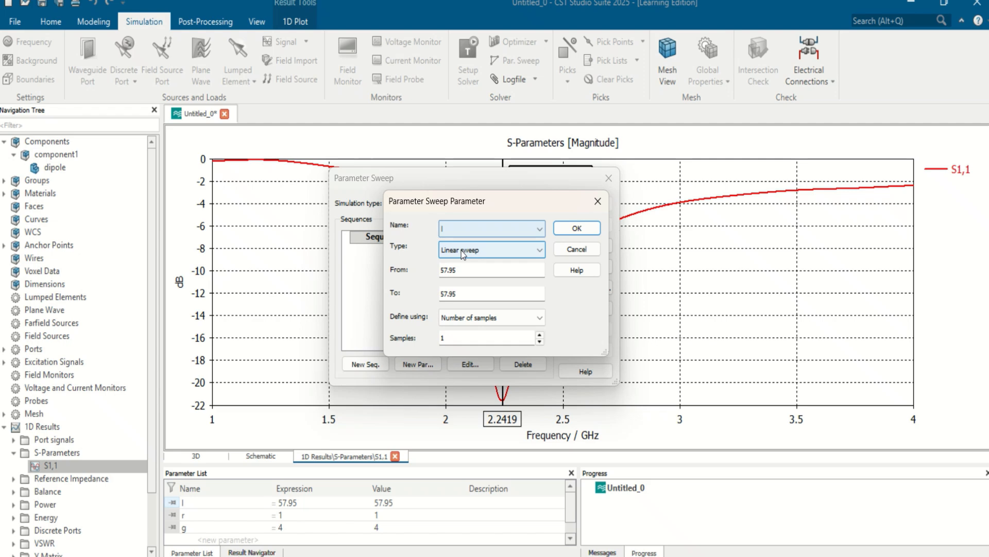
drag(472, 292, 439, 293)
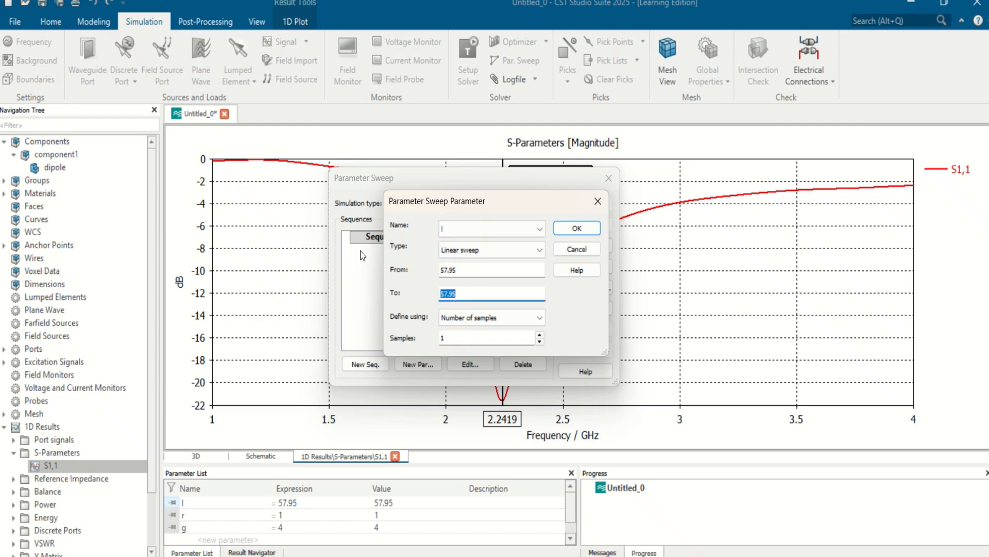
text(56)
click(540, 334)
click(540, 335)
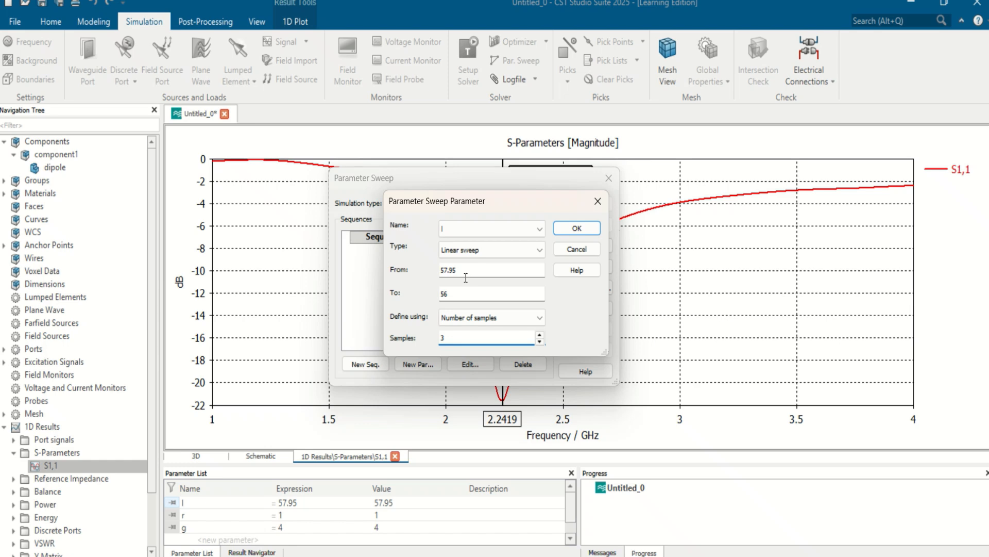
click(585, 232)
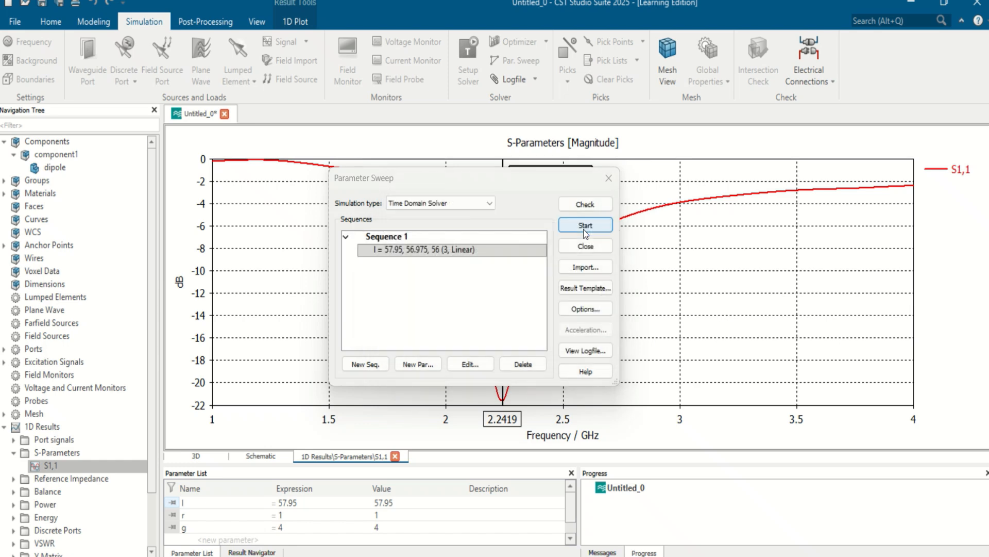
- Start the parameter sweep, deleting the current results while keeping parametric results and cache
click(581, 230)
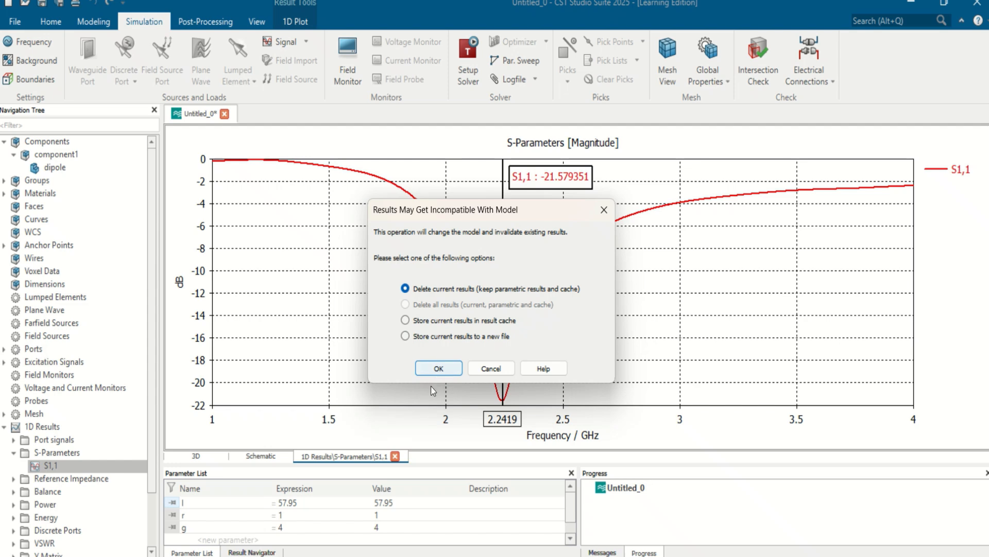
click(431, 372)
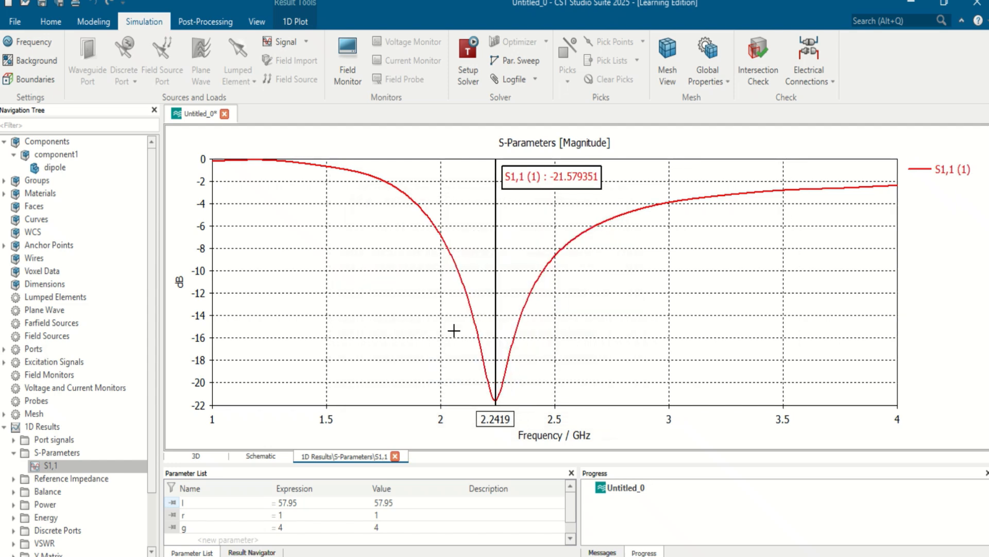
mouse_move(420, 1)
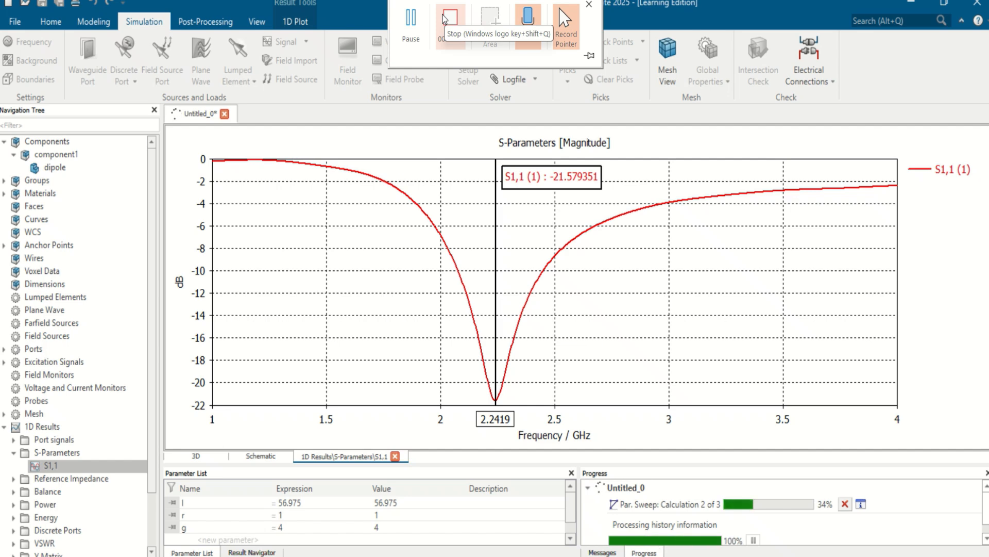
click(444, 20)
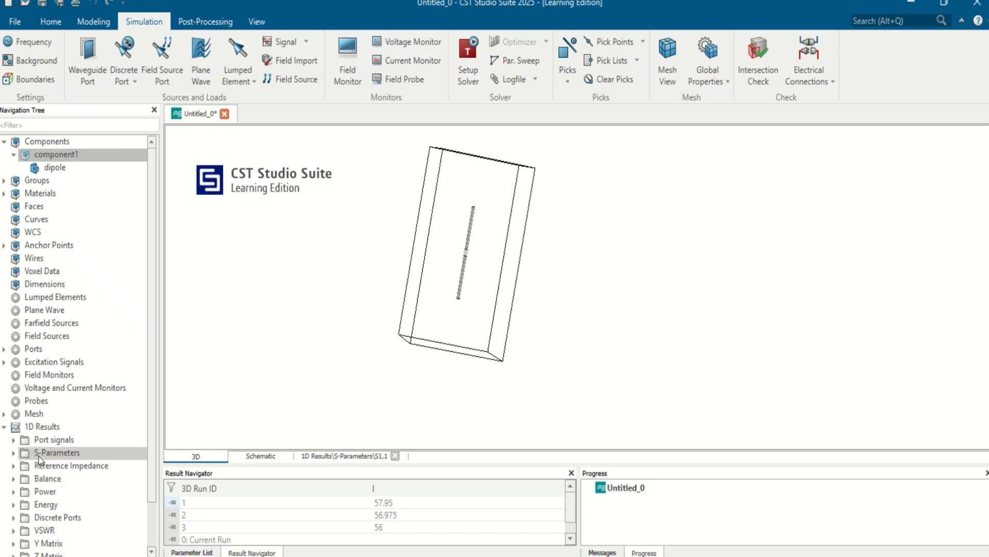
- Display the swept S1,1 curves, move the axis marker to the l=56 dip at about 2.31 GHz, and bring up the parameter list
click(14, 453)
click(44, 466)
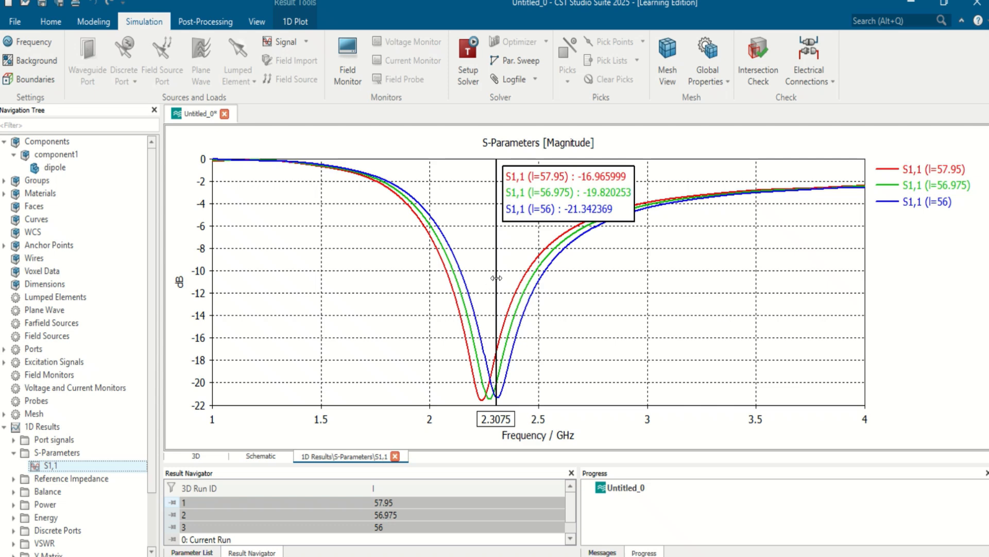
mouse_move(500, 274)
mouse_down()
mouse_move(463, 264)
mouse_move(479, 250)
mouse_move(495, 254)
mouse_up()
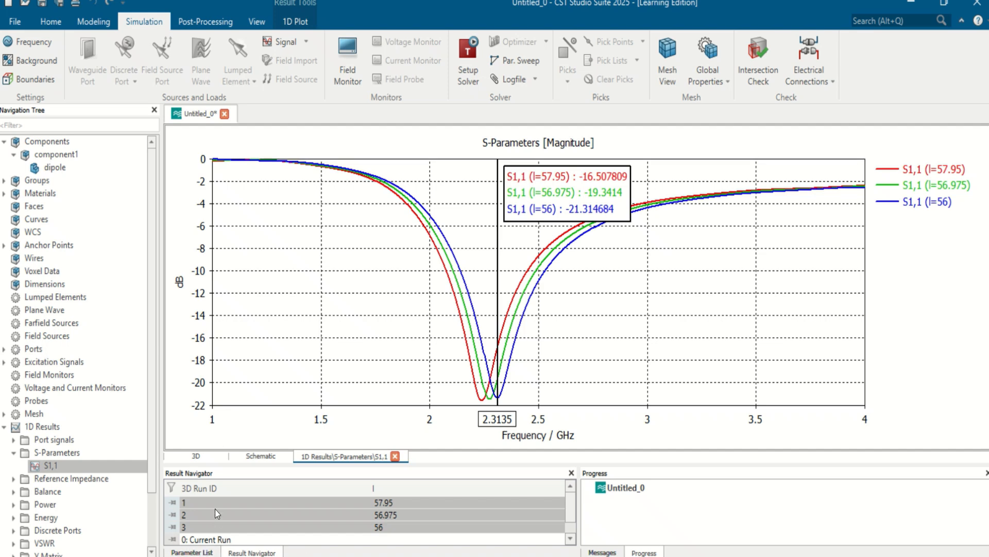
click(202, 552)
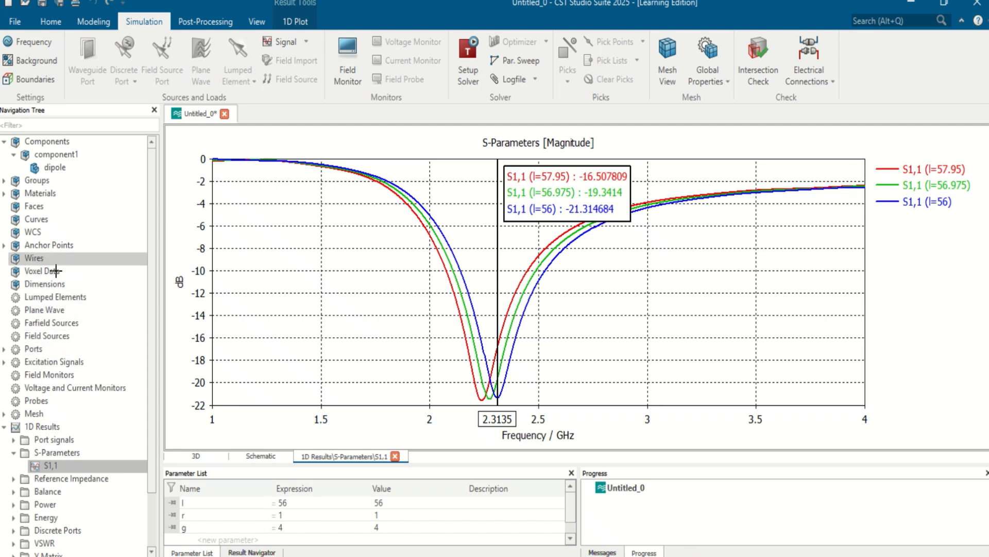
- Create an E-field monitor at a frequency of 2.3 GHz
click(56, 374)
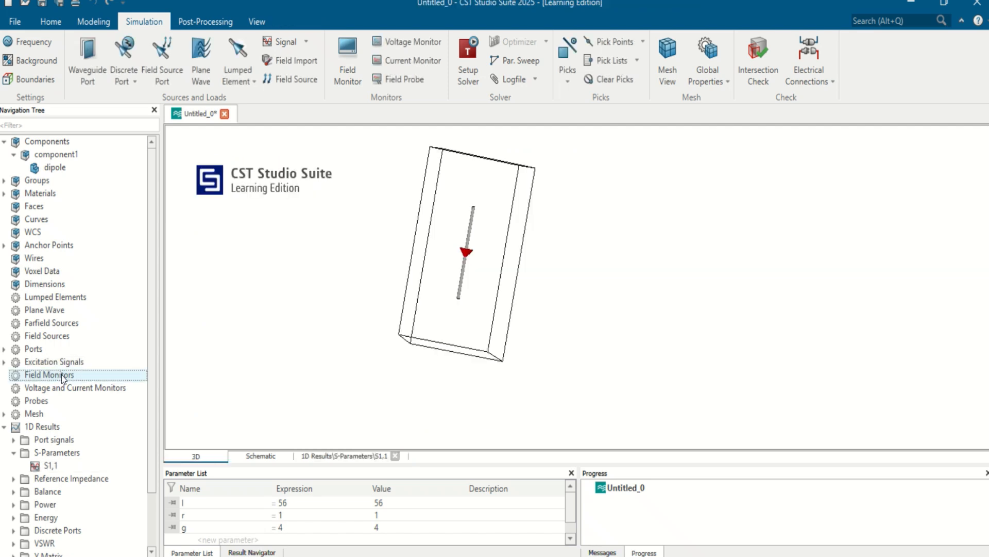
right_click(61, 375)
click(85, 381)
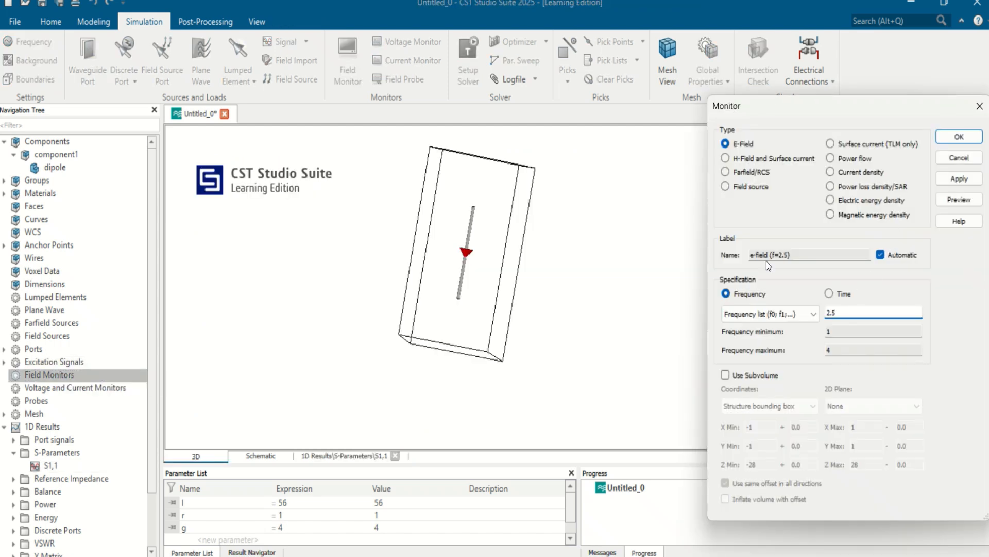
key(BackSpace)
text(3)
click(962, 179)
- Add a Farfield/RCS monitor and an H-field and surface current monitor, both at 2.3 GHz
click(745, 172)
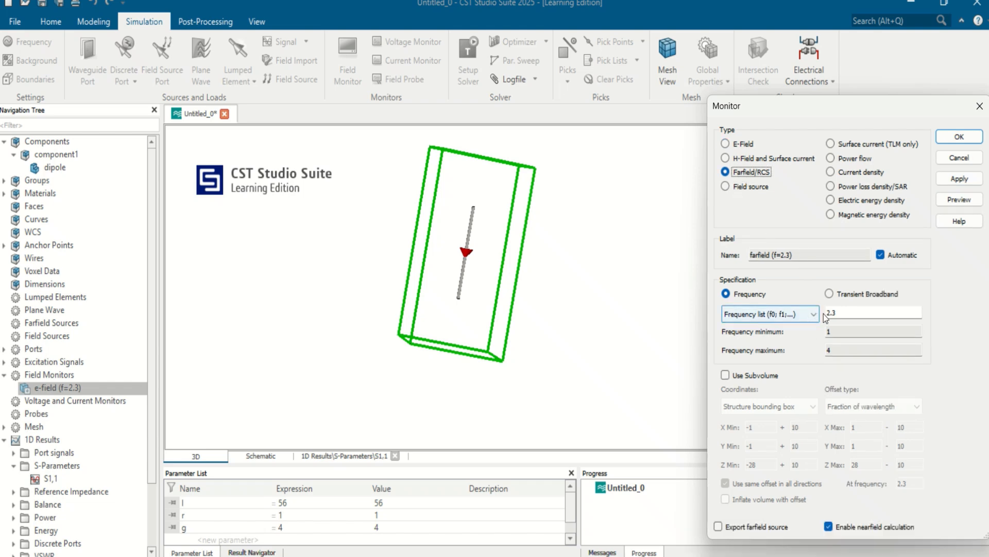
click(960, 180)
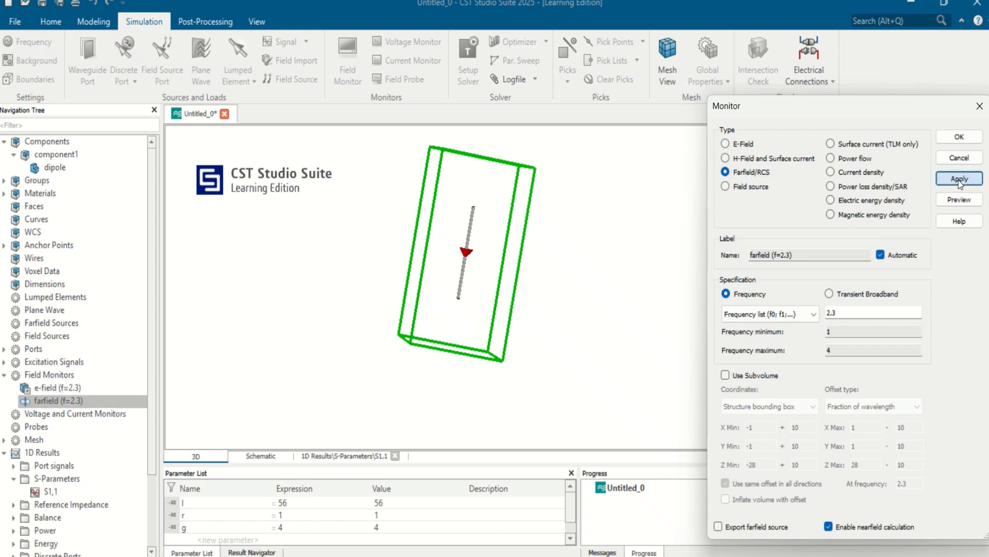
click(763, 159)
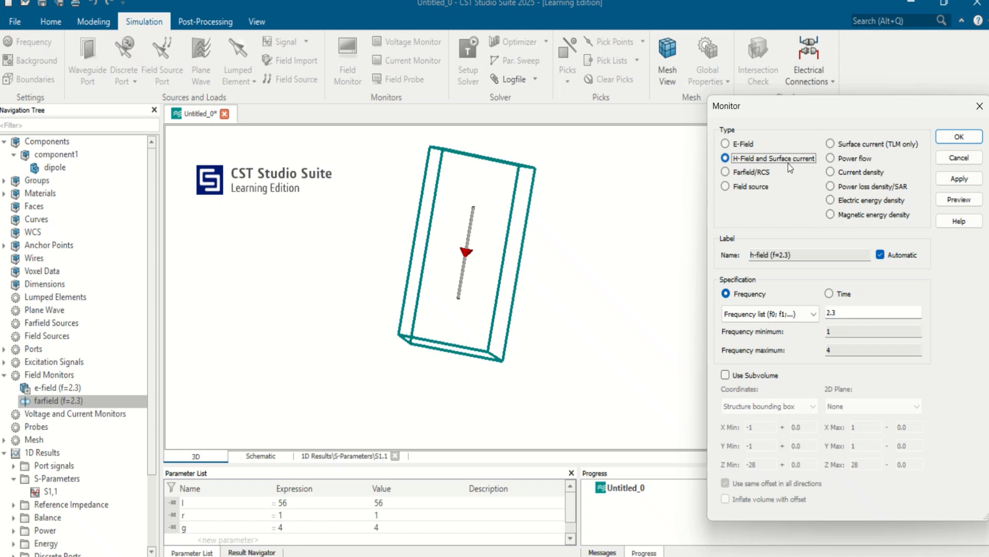
click(957, 180)
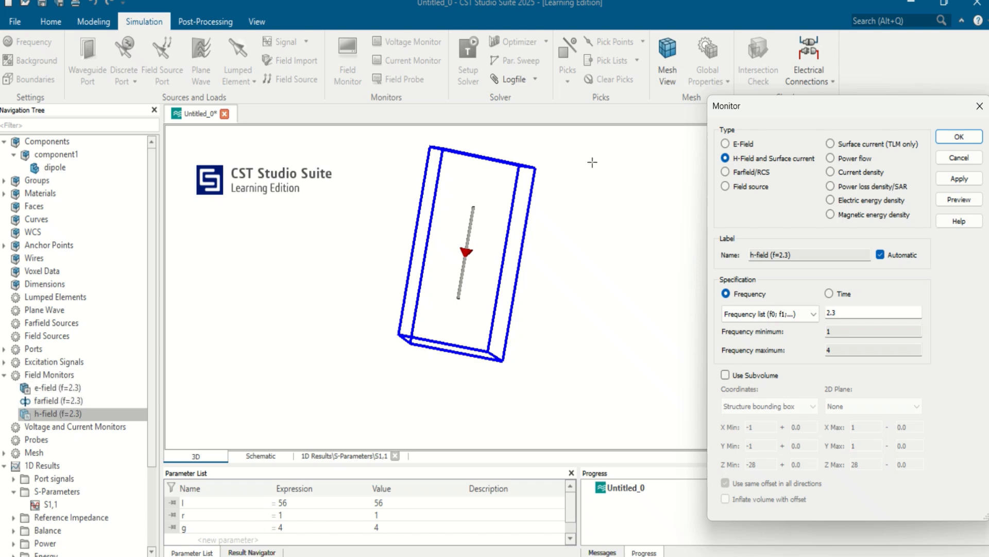
click(979, 105)
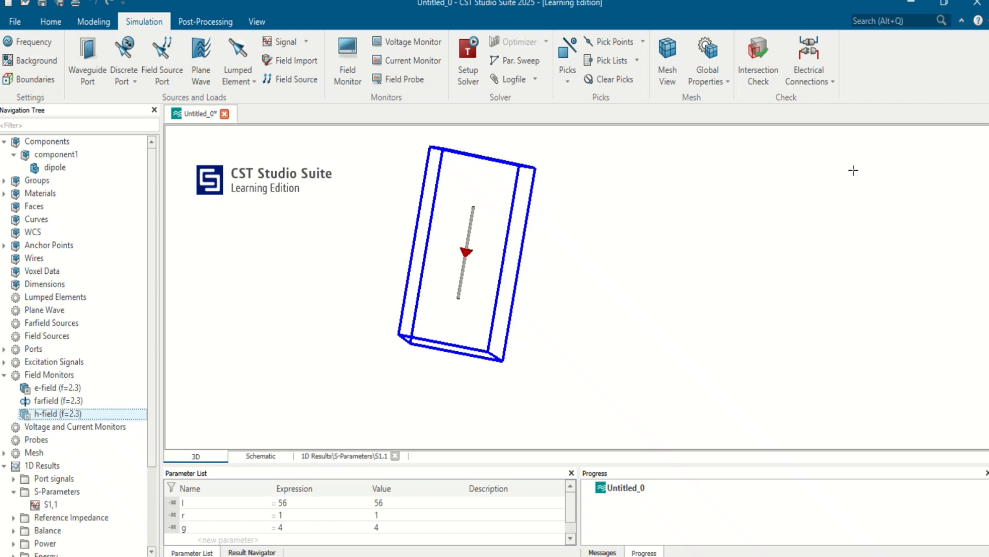
- Run the simulation with the new field monitors and display the 3D farfield (f=2.3) result
click(48, 19)
click(237, 49)
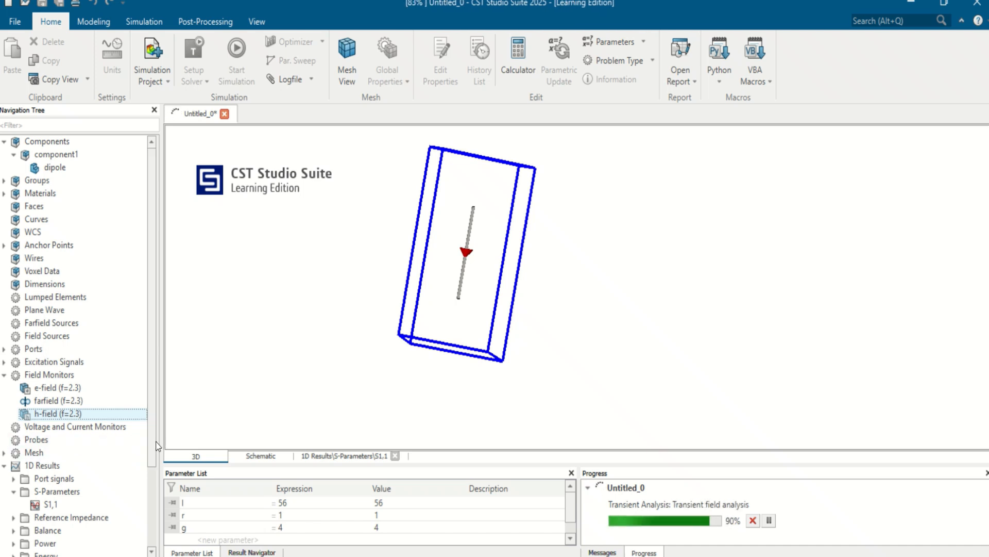
scroll(153, 512, down, 2)
scroll(153, 511, down, 1)
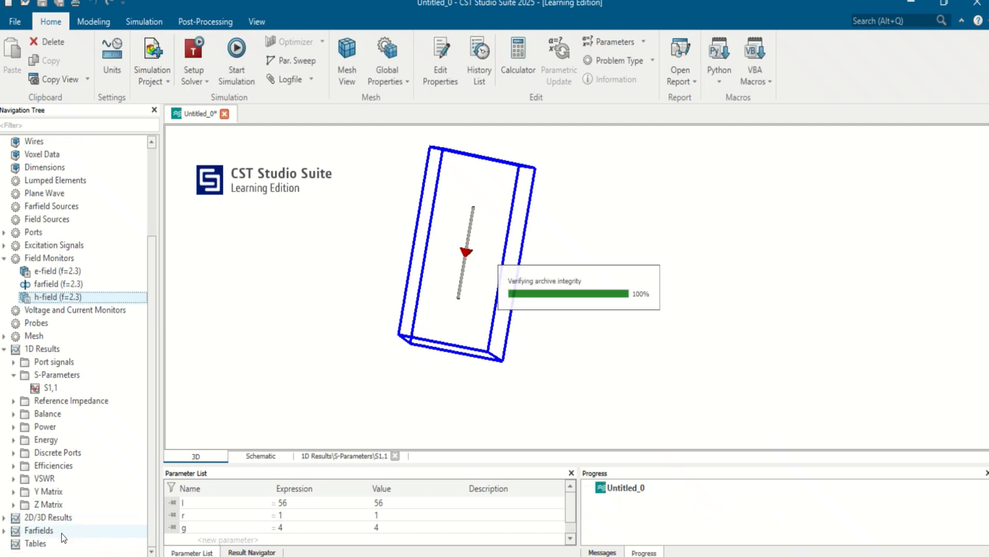
click(5, 530)
scroll(148, 502, down, 1)
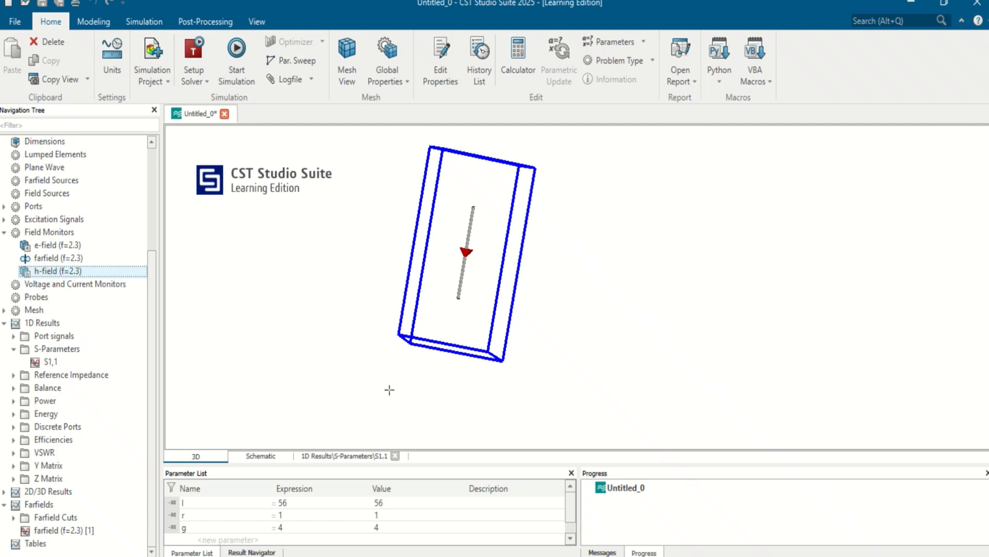
drag(430, 354, 377, 373)
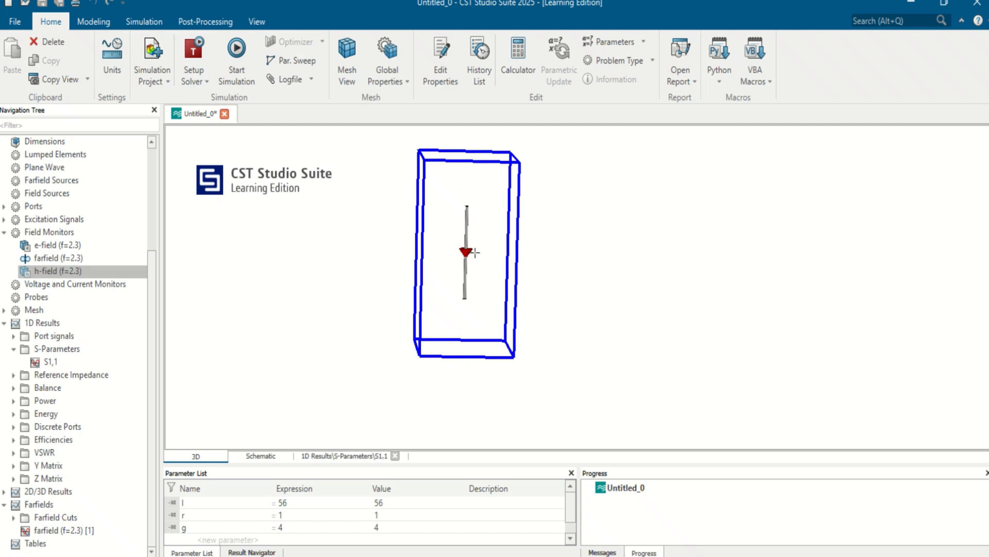
click(80, 532)
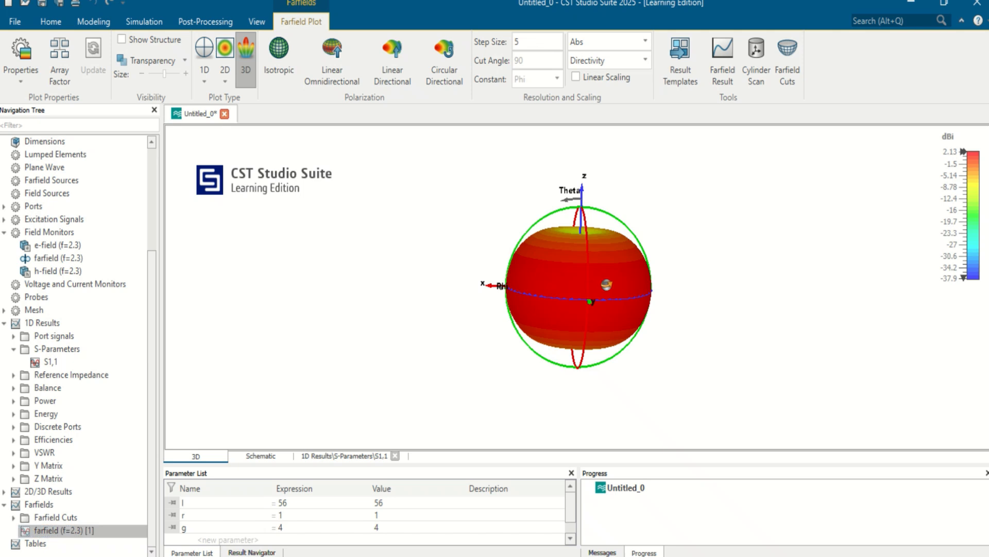
- Show the antenna structure in the farfield plot and shrink the pattern until both dipole arms stick out of it
drag(607, 284, 553, 291)
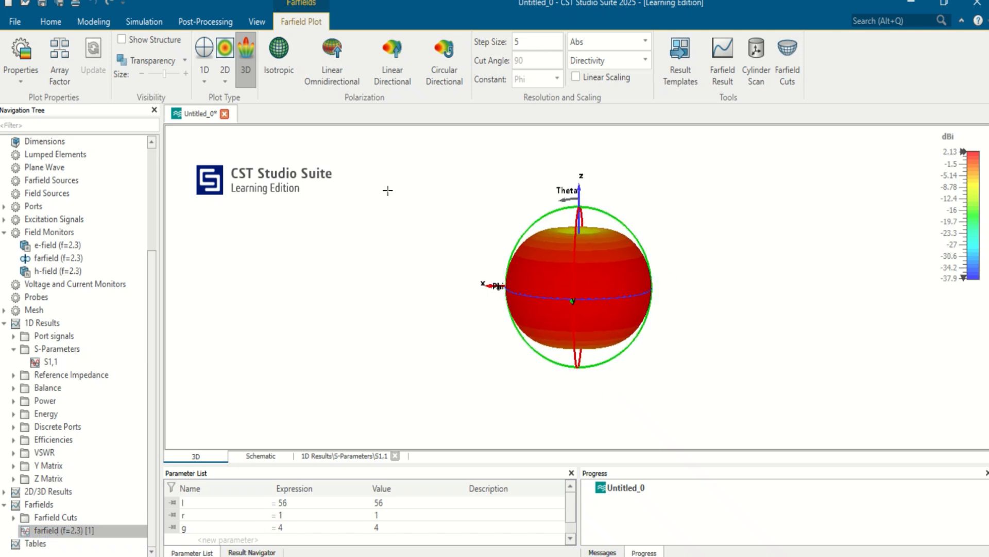
click(150, 36)
mouse_move(164, 74)
mouse_down()
mouse_move(139, 84)
mouse_move(169, 90)
mouse_up()
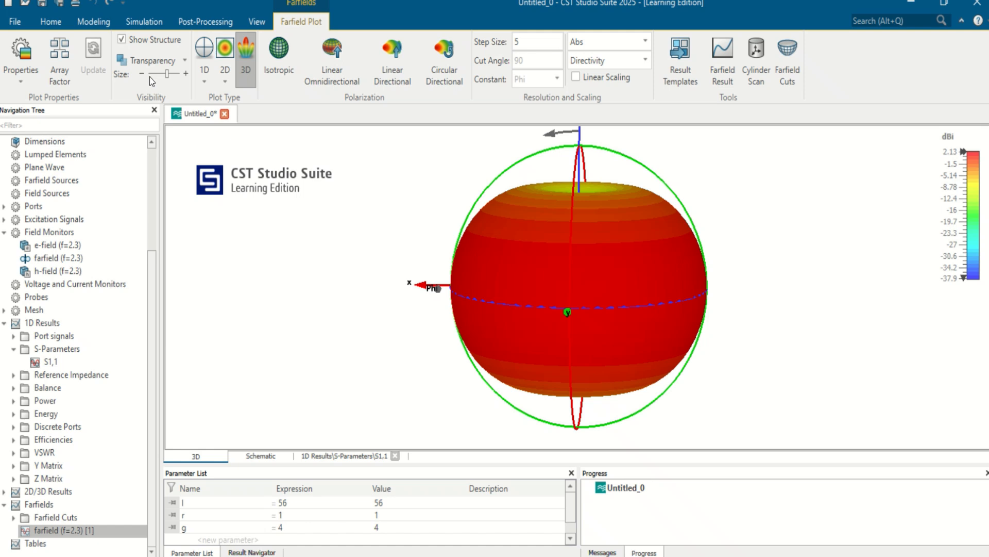
click(155, 75)
click(156, 75)
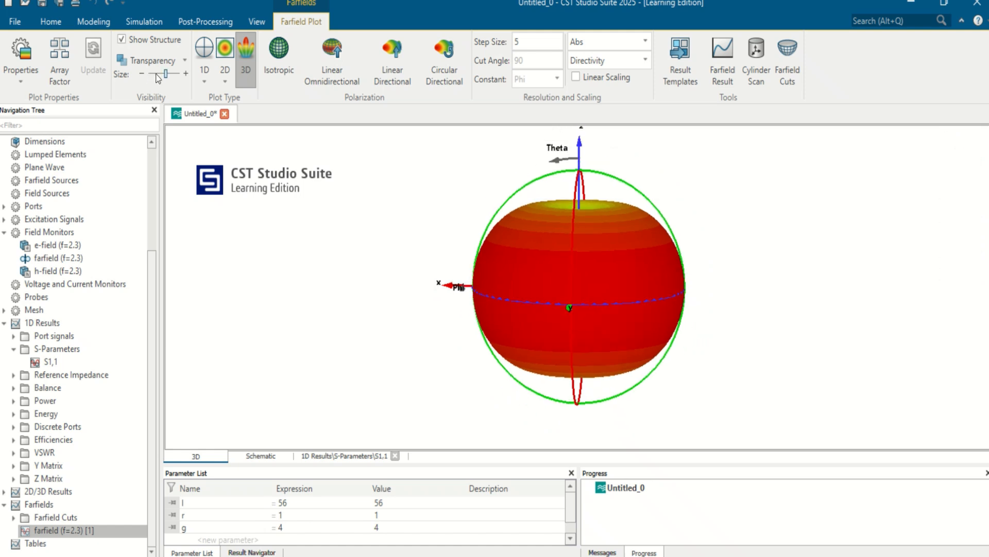
click(158, 75)
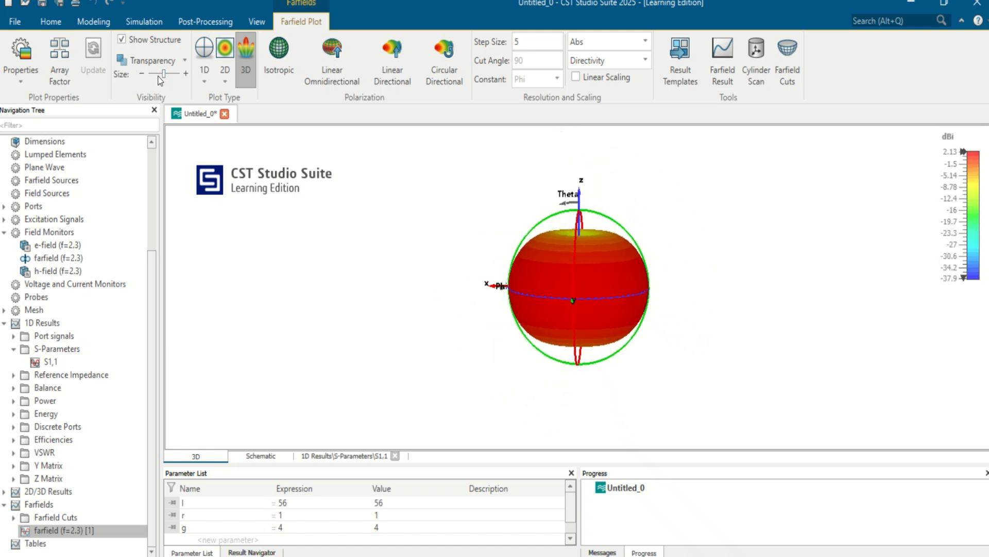
drag(164, 74, 154, 74)
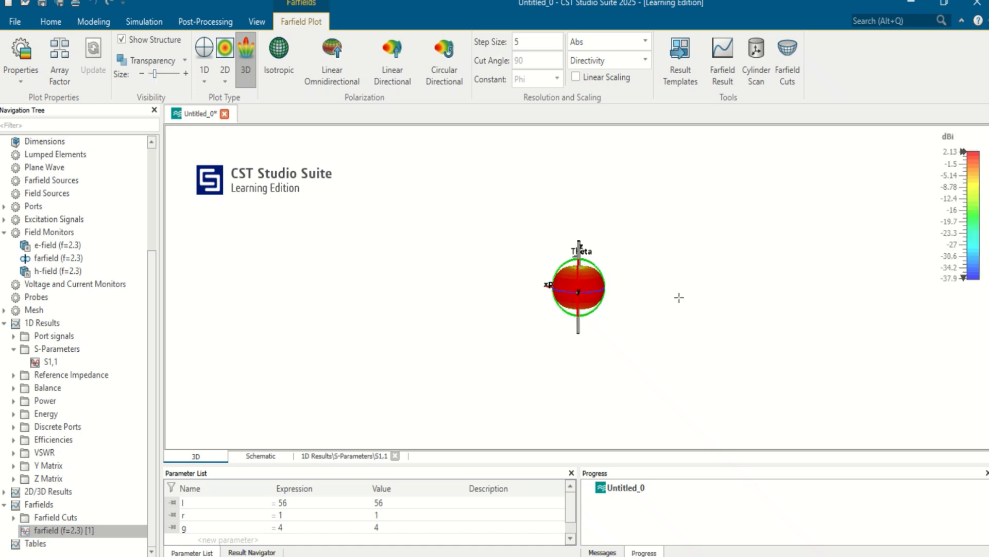
scroll(644, 307, up, 5)
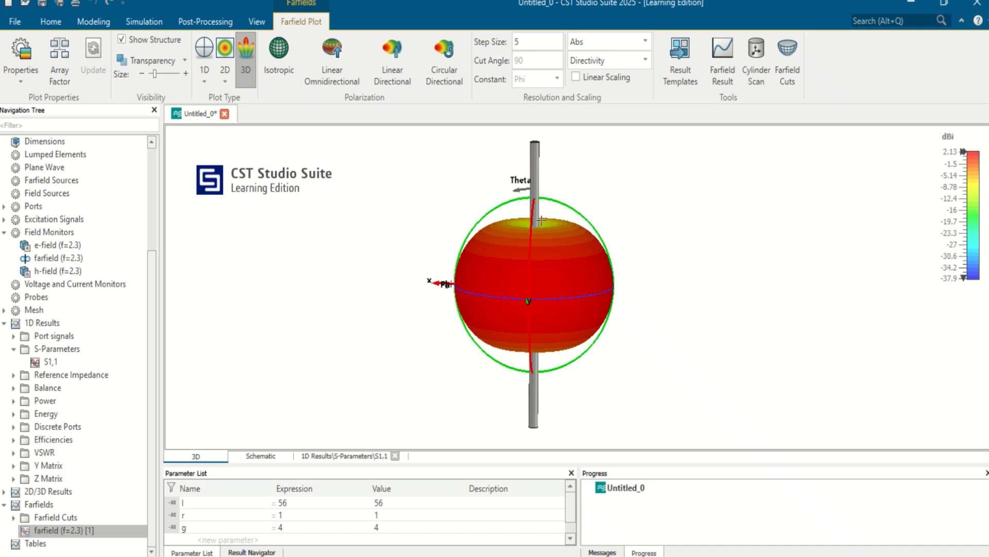
scroll(541, 220, up, 1)
scroll(586, 279, down, 1)
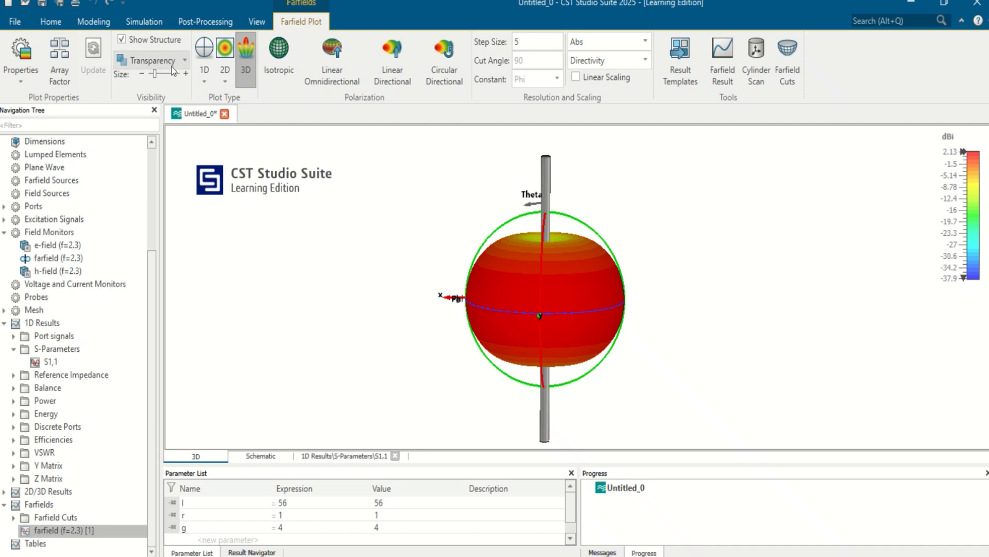
- Hide the antenna structure in the 3D farfield plot
click(121, 40)
scroll(640, 264, up, 2)
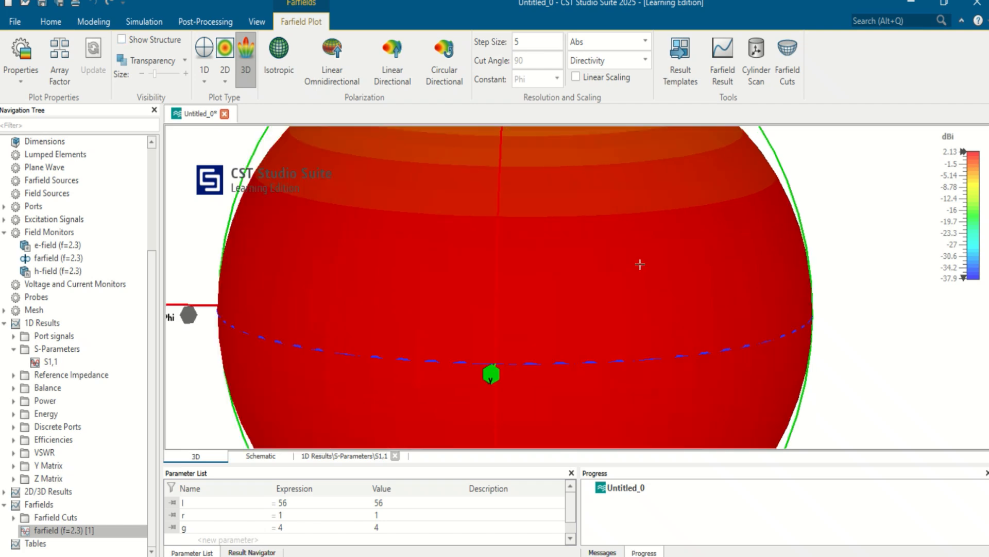
- Show the antenna structure in the 3D farfield plot and enlarge the pattern until it encloses the dipole
scroll(634, 260, down, 6)
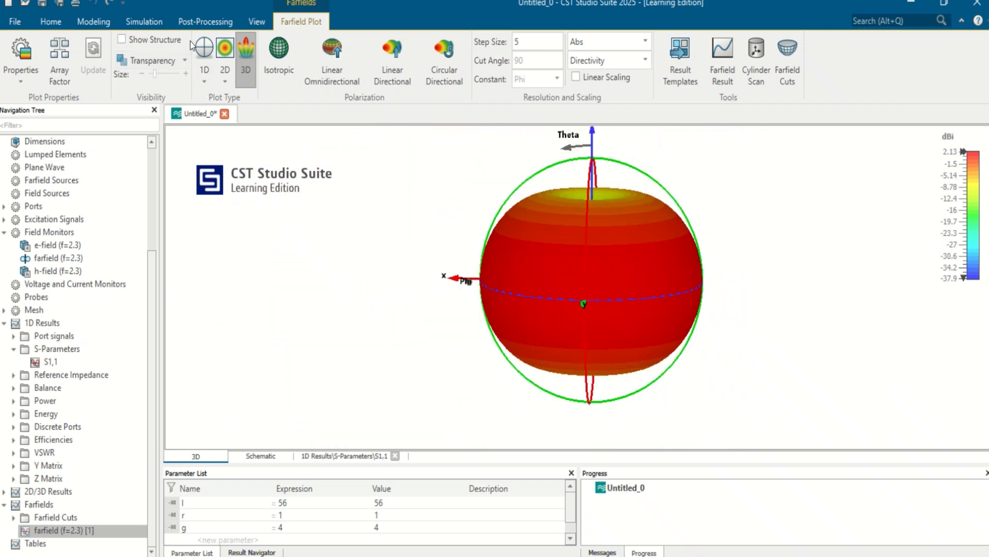
click(150, 40)
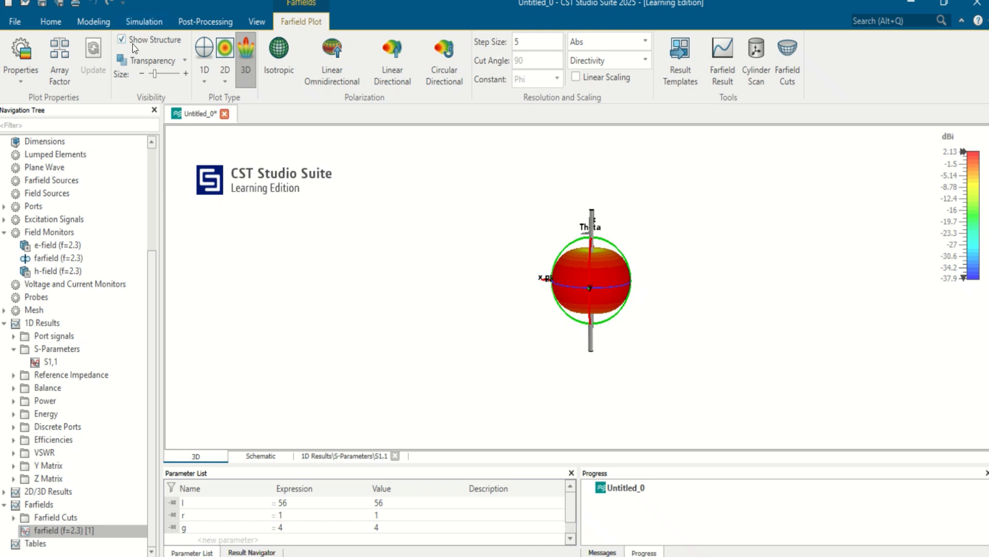
drag(156, 74, 167, 74)
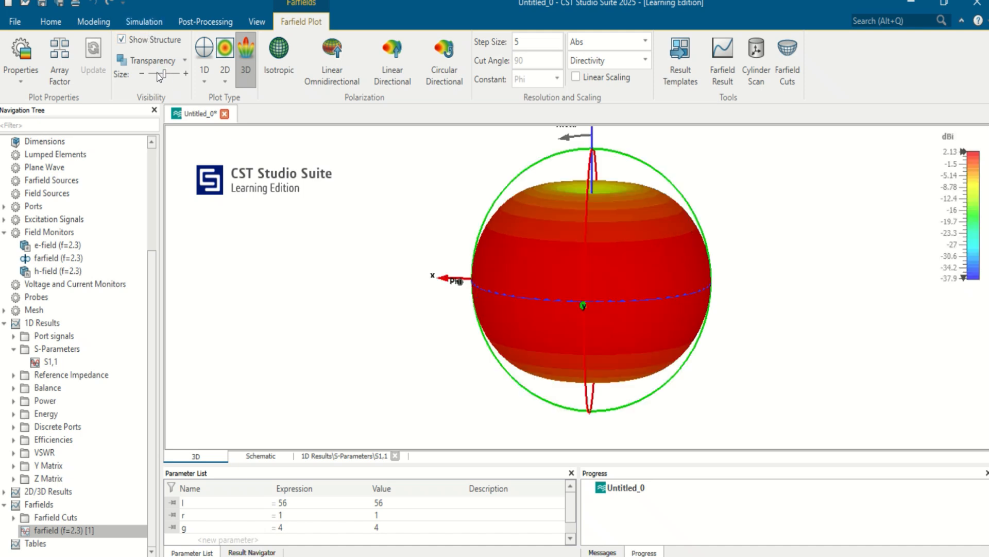
click(156, 74)
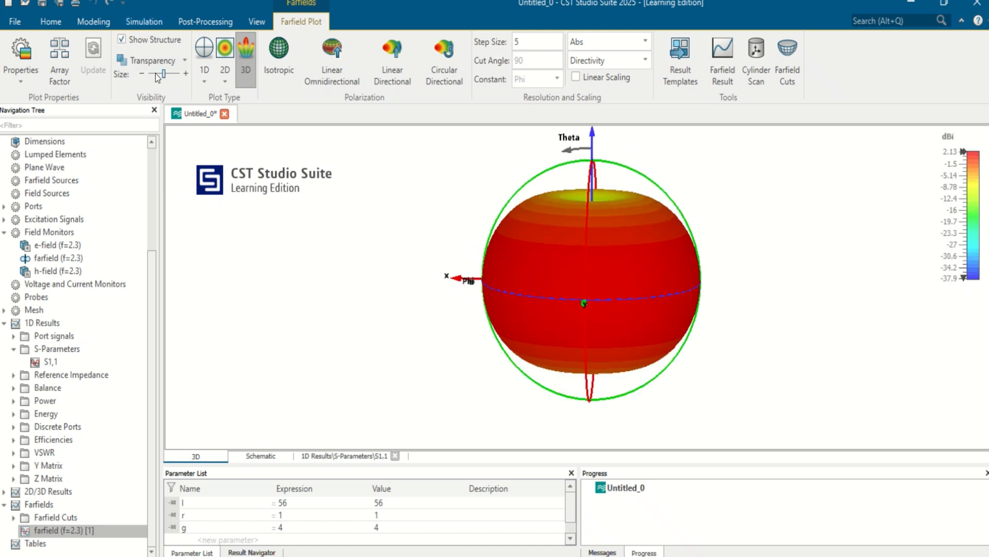
click(152, 128)
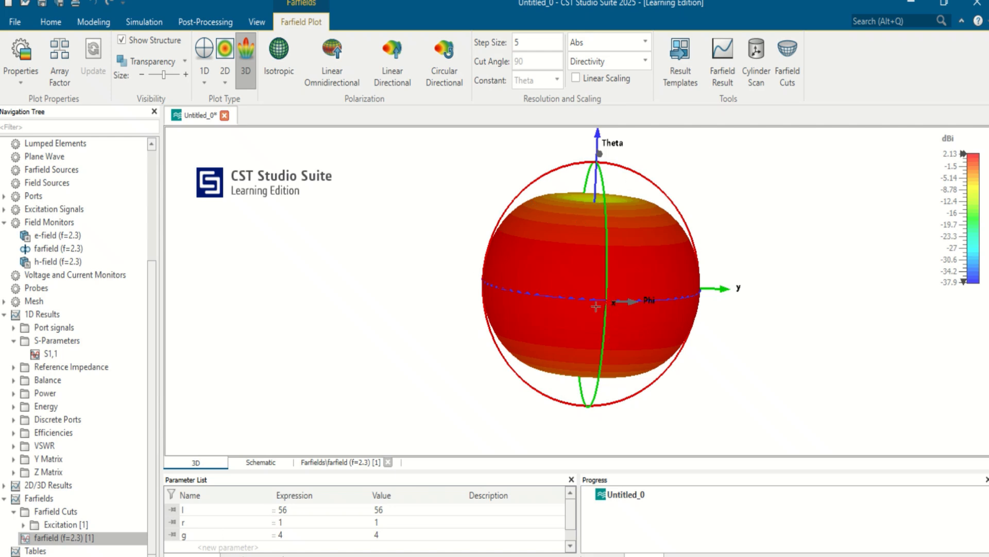
- View the Phi=0 and Theta=90 polar directivity cuts of Excitation [1] under the farfield cuts
click(24, 525)
click(58, 538)
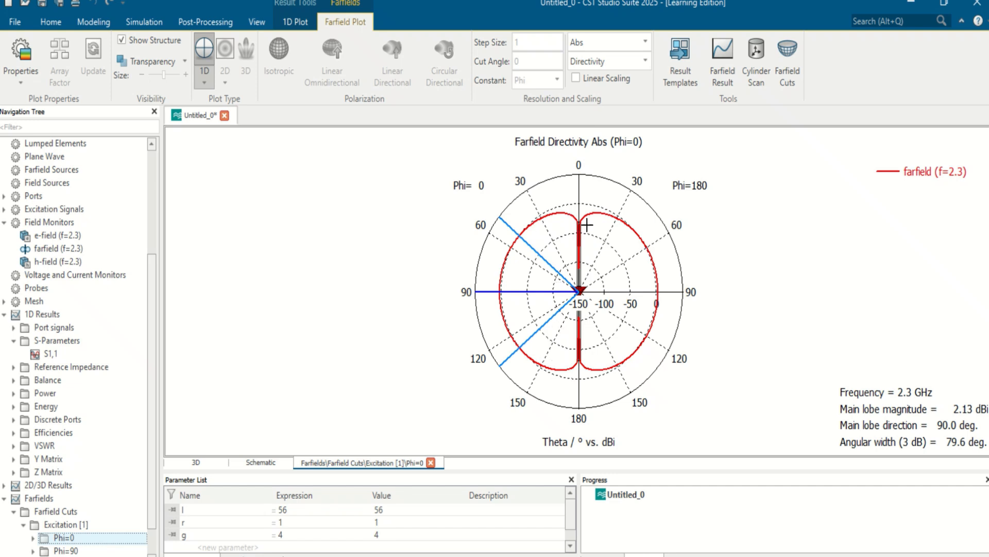
scroll(69, 533, down, 1)
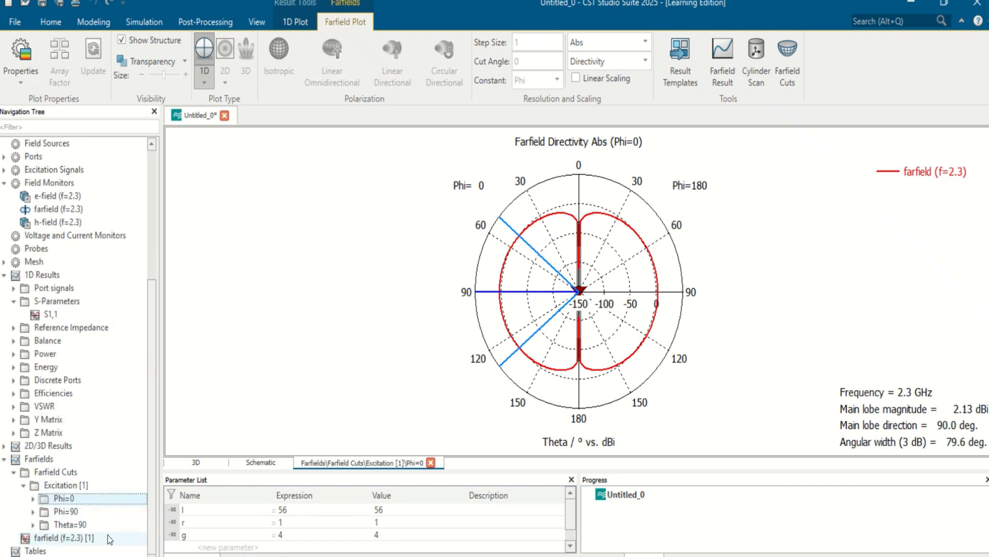
click(62, 527)
click(63, 537)
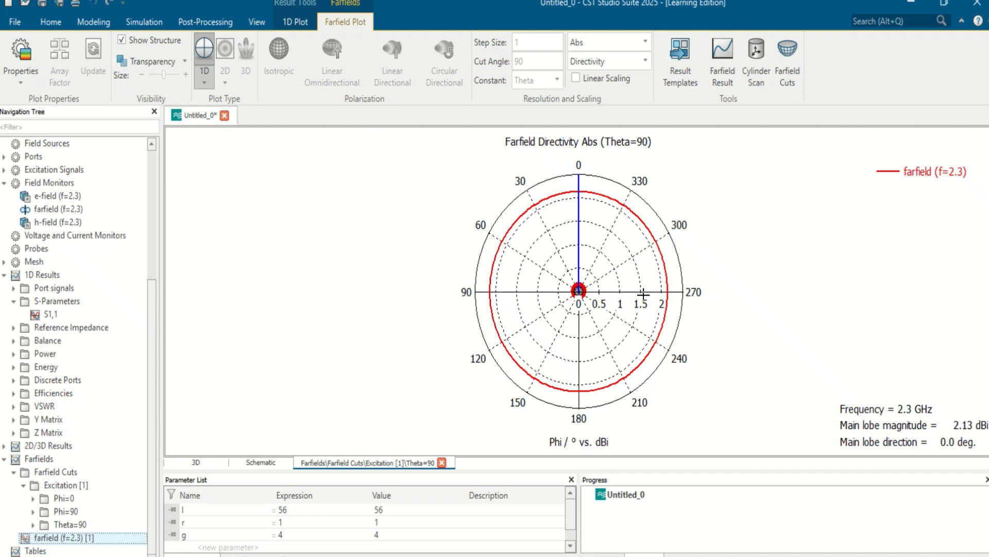
click(63, 524)
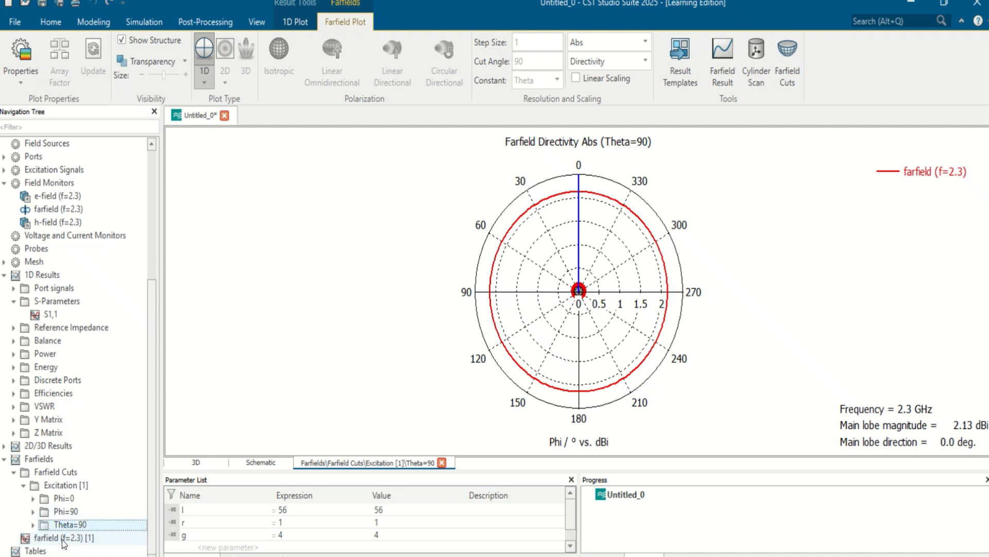
- Bring back the 3D farfield (f=2.3) pattern and compare it with the Theta=90 polar cut
click(65, 538)
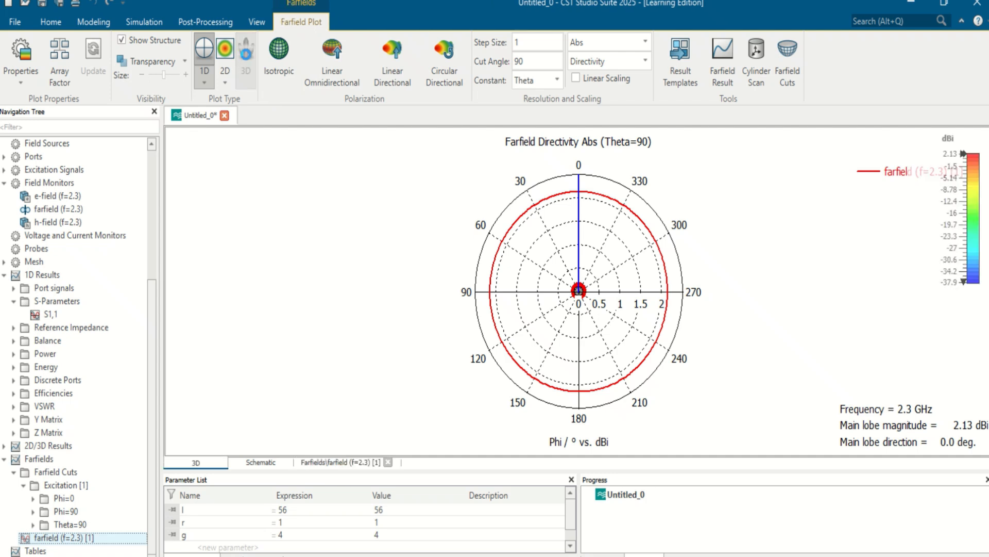
click(246, 57)
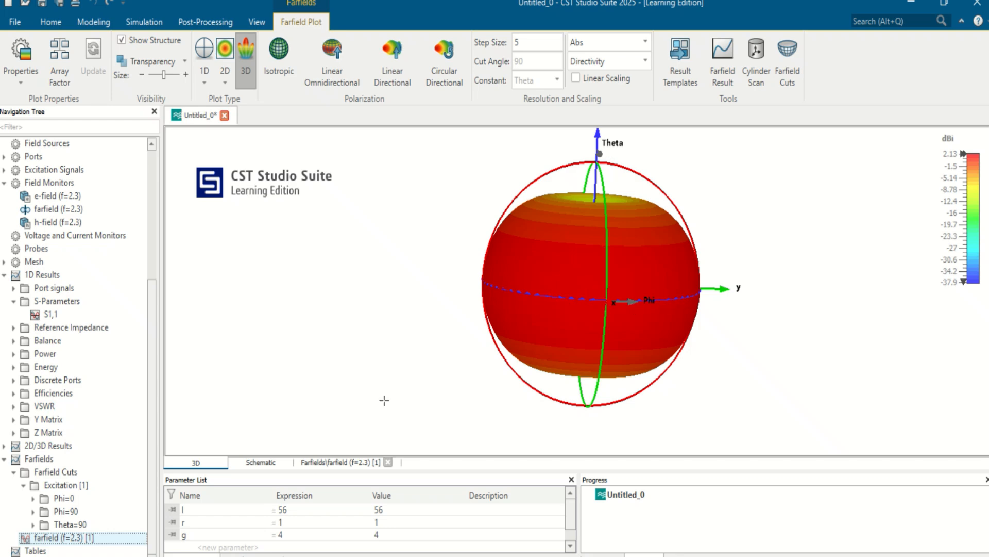
click(70, 524)
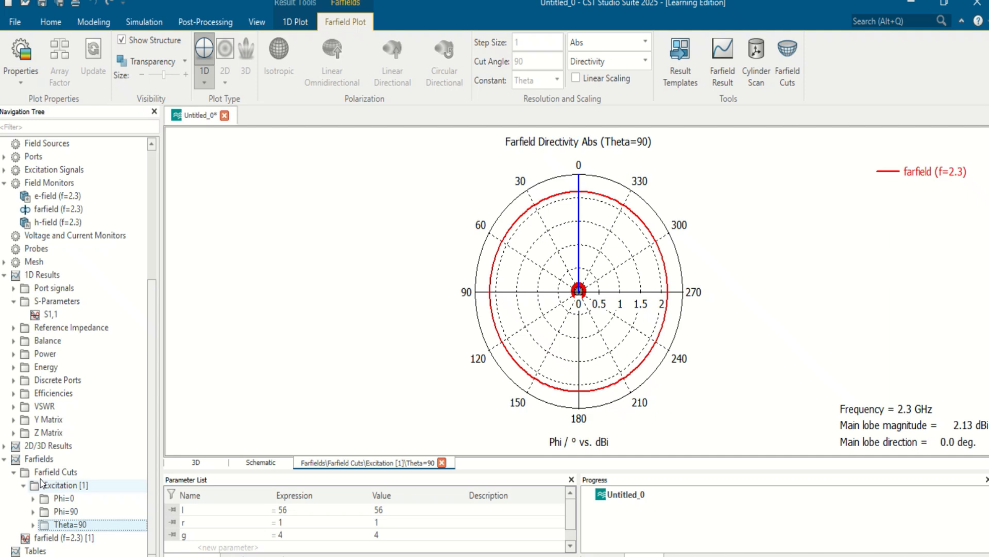
- Switch to PowerPoint to view the farfield, current and voltage distribution slide, and return to CST Studio Suite
click(456, 555)
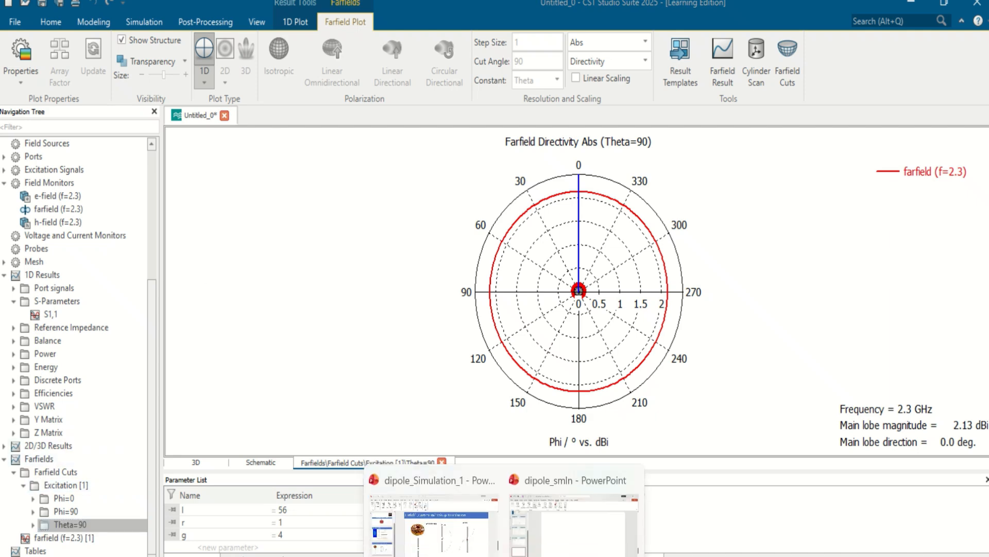
click(457, 555)
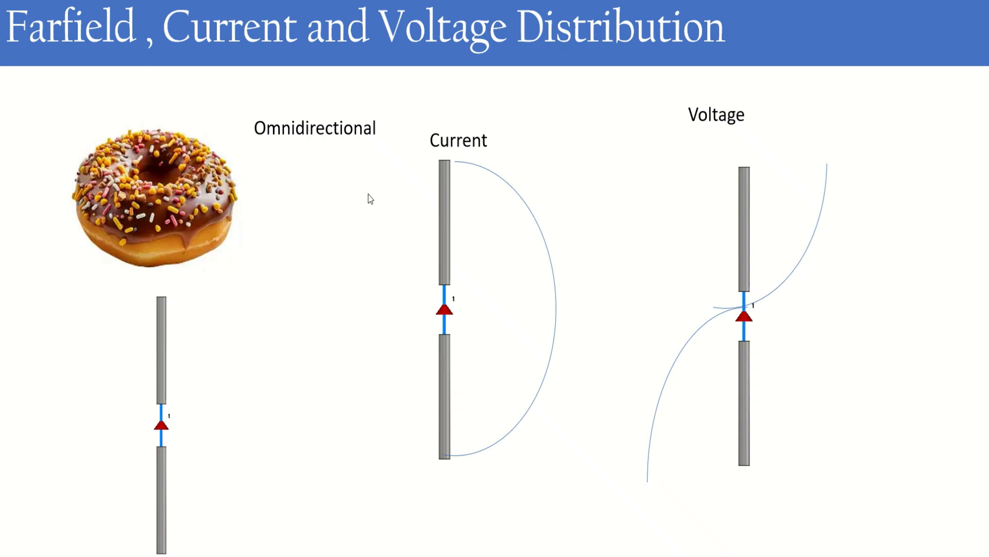
key(Escape)
key(alt+Tab)
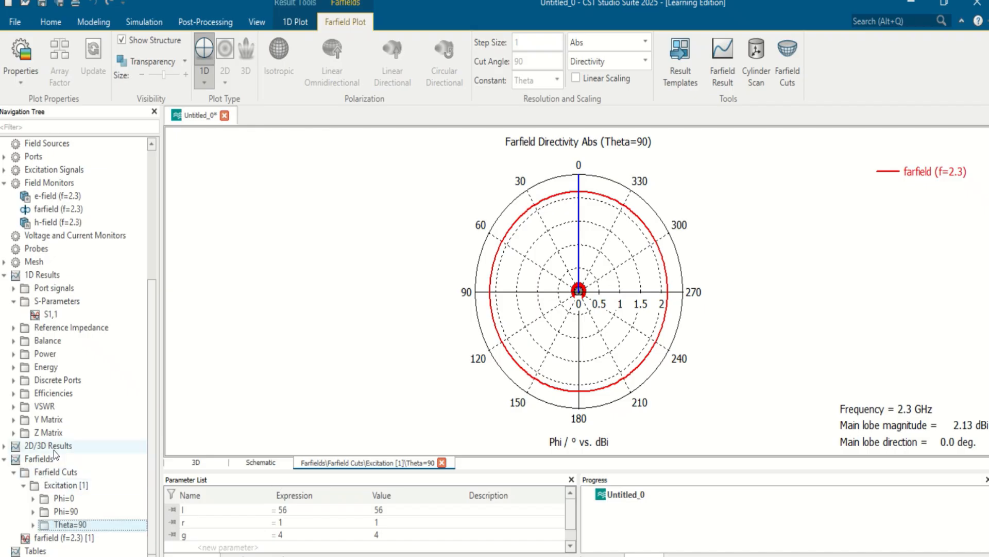
- Display the e-field (f=2.3) result as a Contour plot on the plane normal to X
click(4, 446)
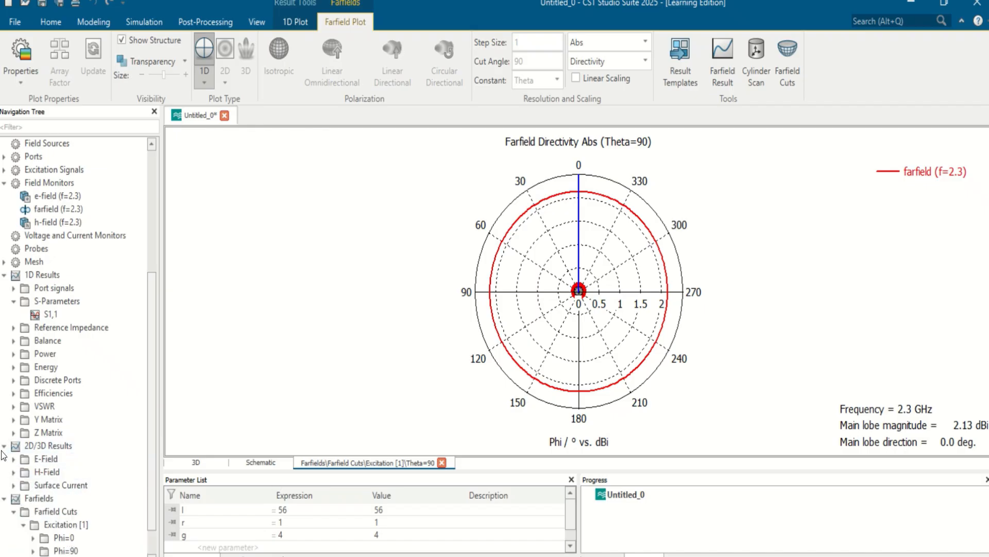
click(13, 459)
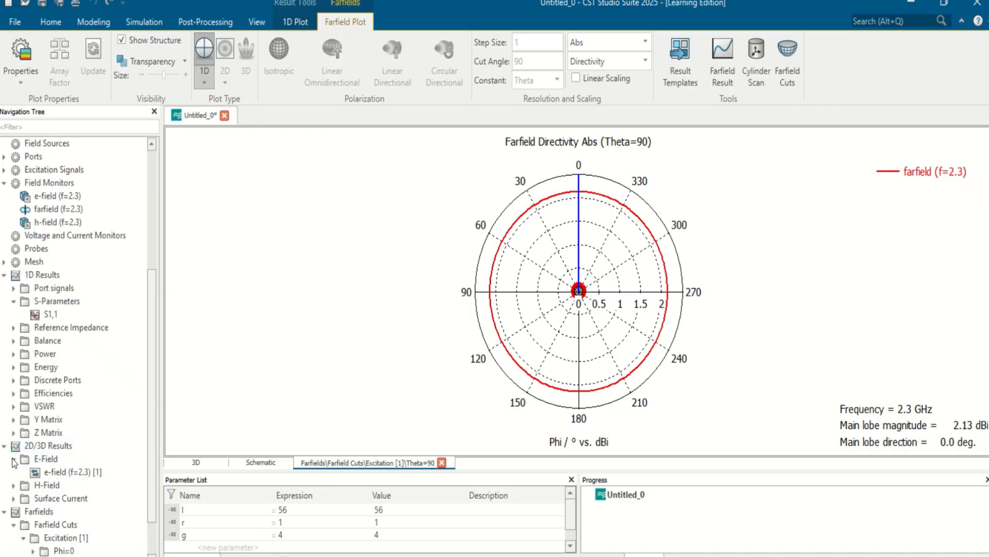
click(69, 471)
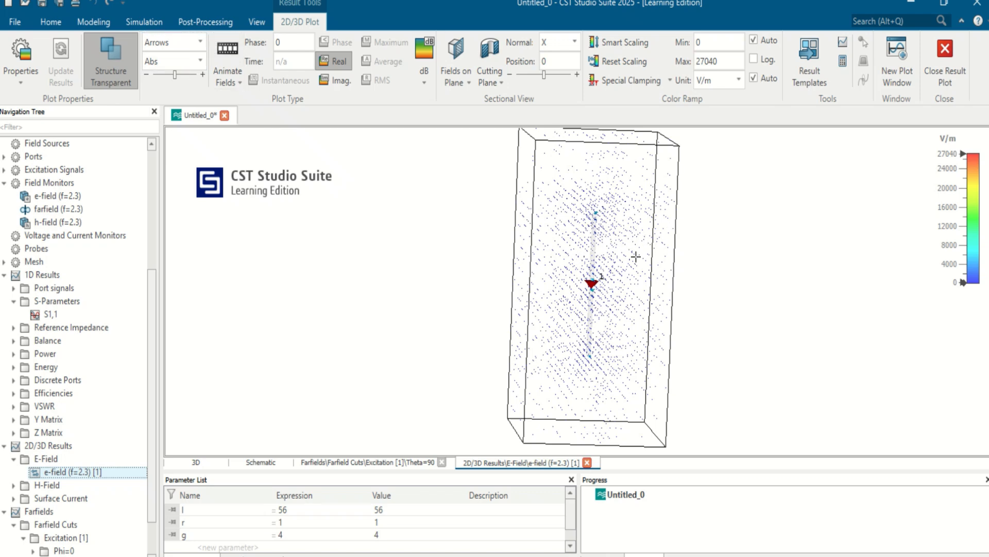
click(452, 51)
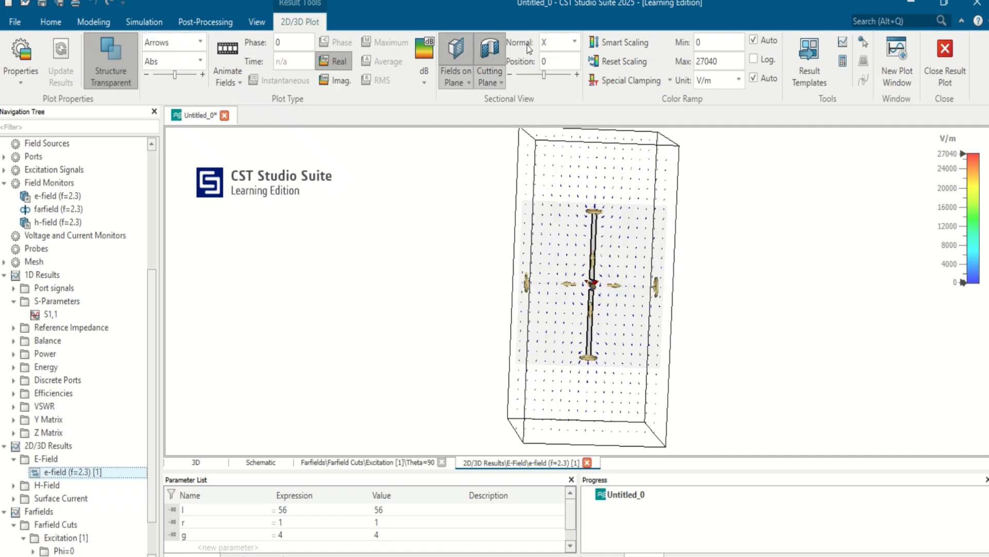
click(200, 42)
click(185, 59)
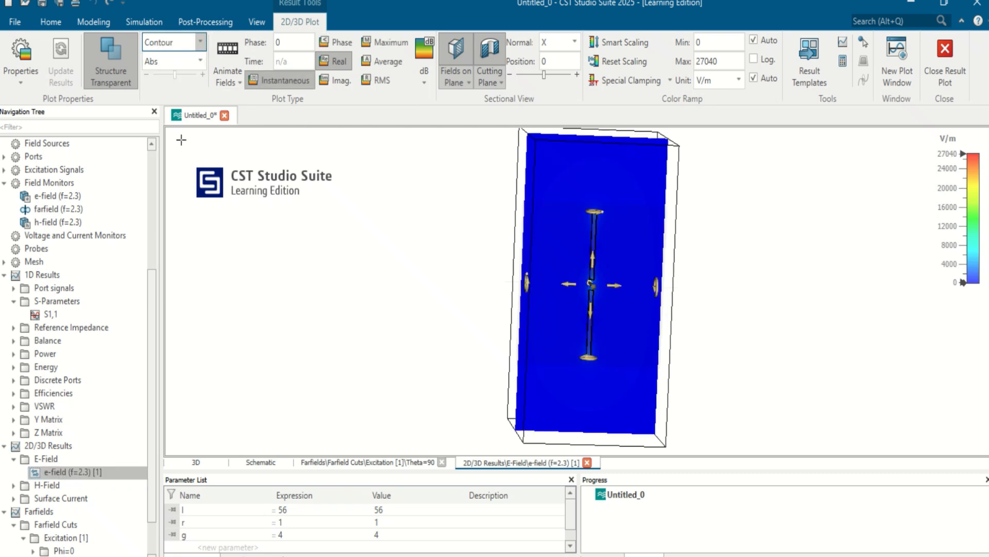
- Animate the e-field contour plot and lower its color ramp maximum to 4339.4 V/m
click(233, 59)
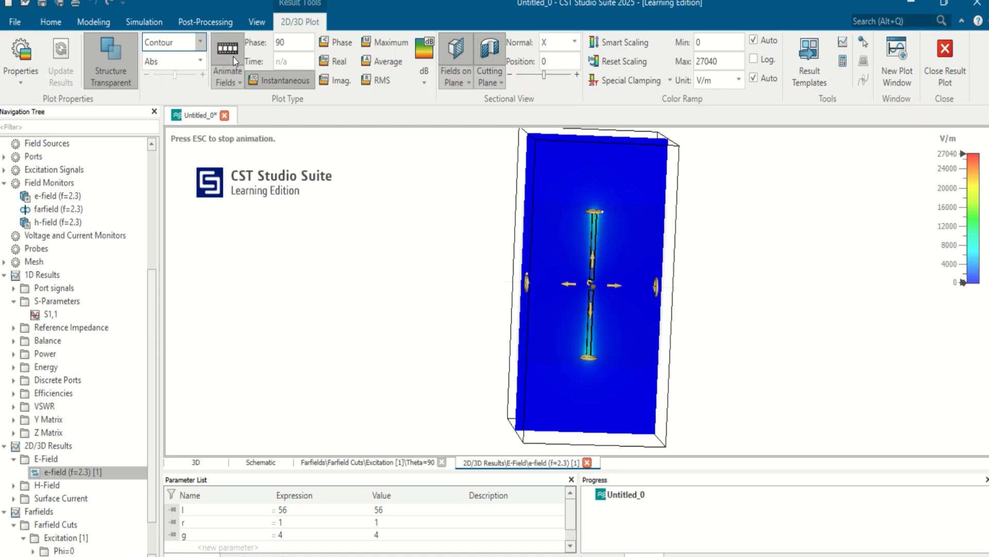
ctrl+drag(671, 371, 613, 340)
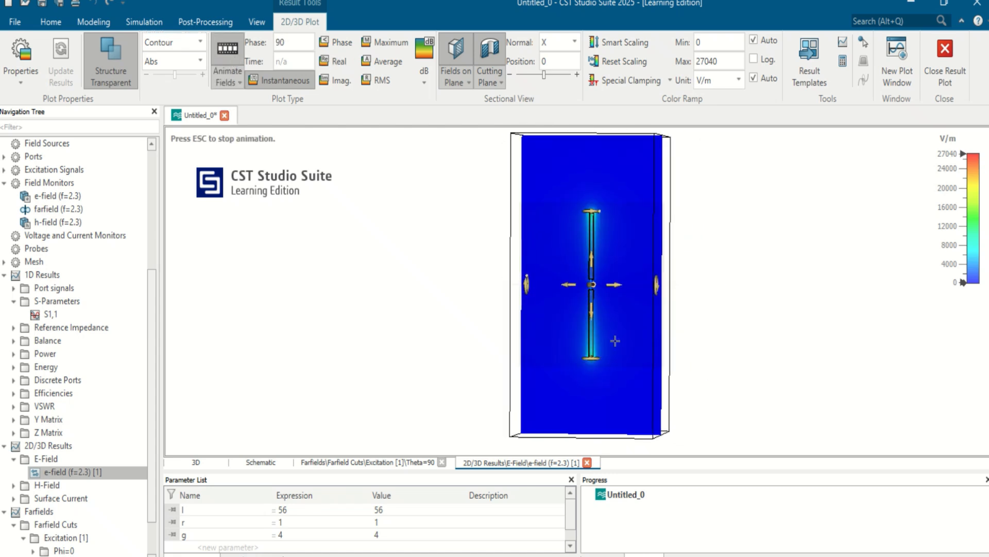
scroll(616, 335, down, 3)
scroll(615, 330, up, 3)
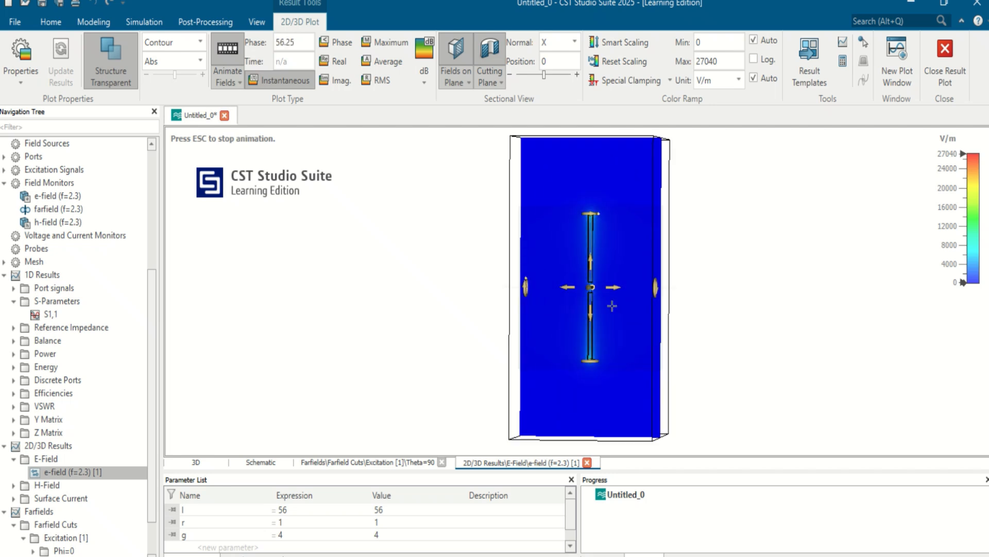
scroll(595, 320, up, 1)
scroll(594, 318, up, 1)
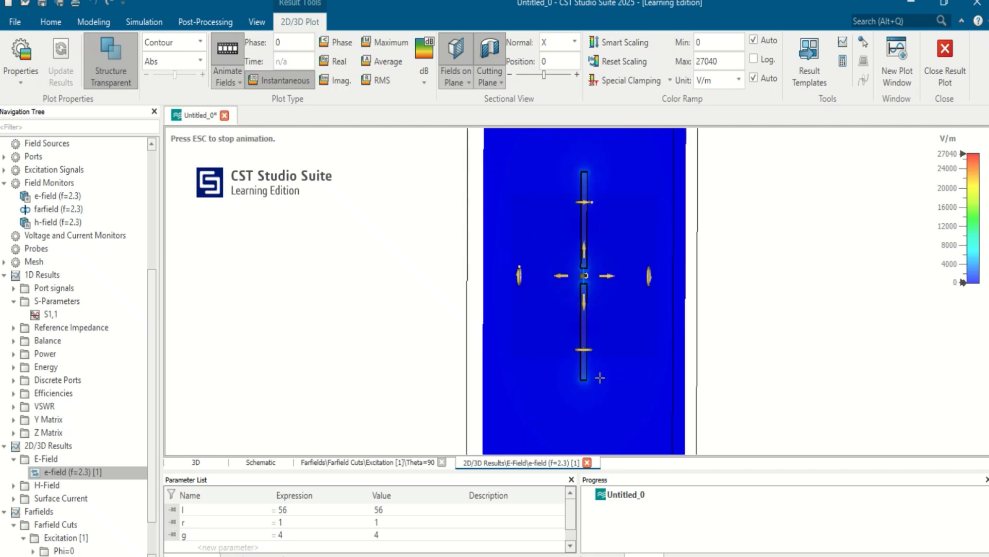
drag(951, 212, 950, 160)
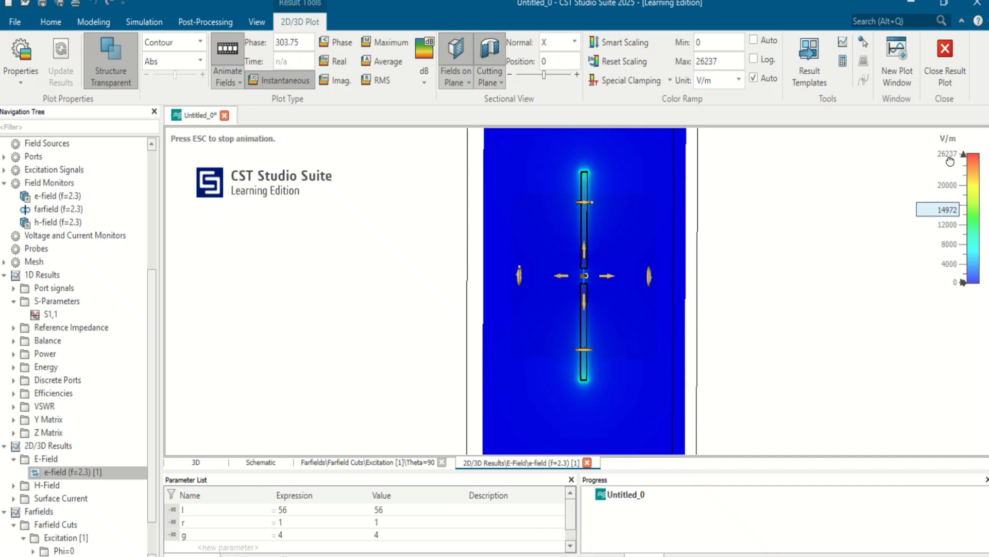
mouse_move(952, 234)
mouse_down()
mouse_move(949, 193)
mouse_move(952, 240)
mouse_up()
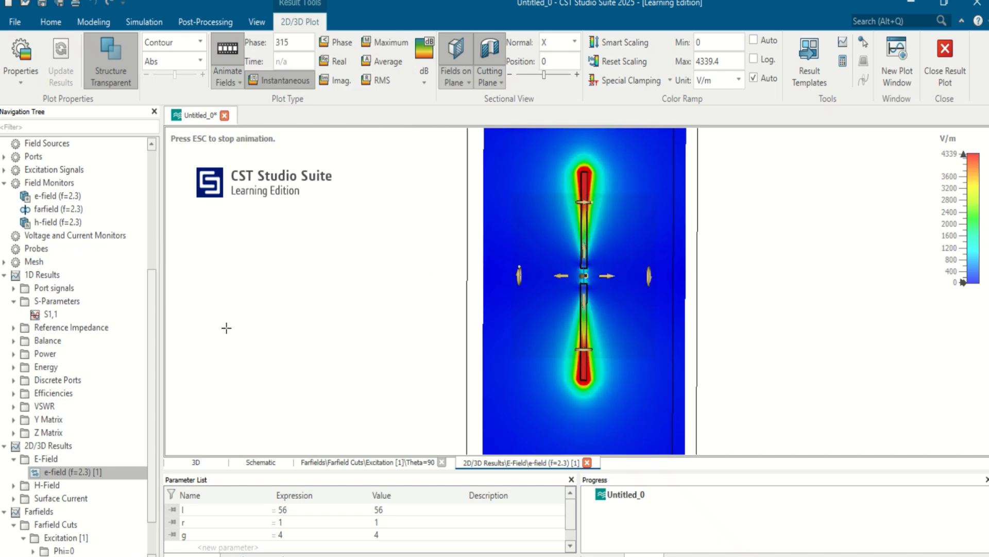
- Change the e-field plot to Arrows and animate the field vectors around the dipole
click(187, 41)
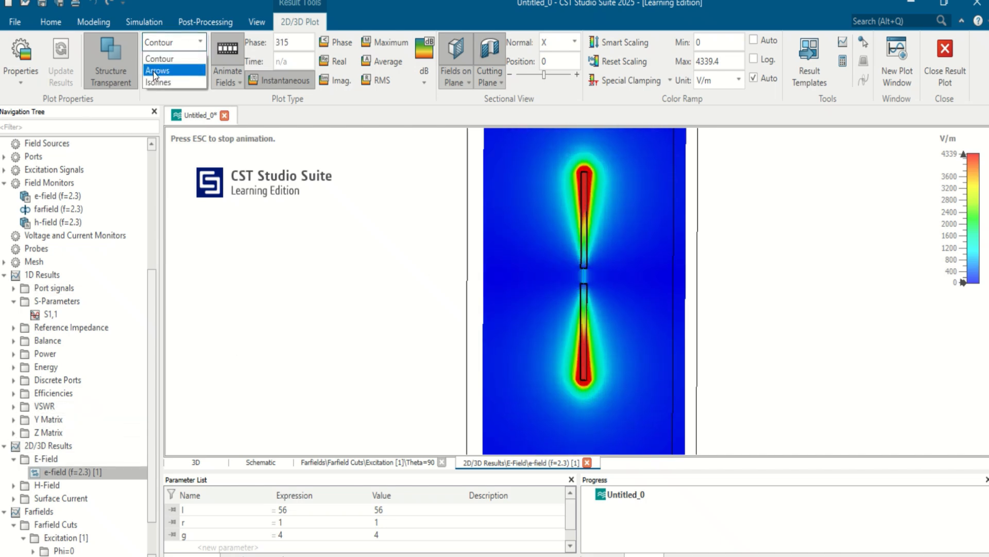
click(154, 71)
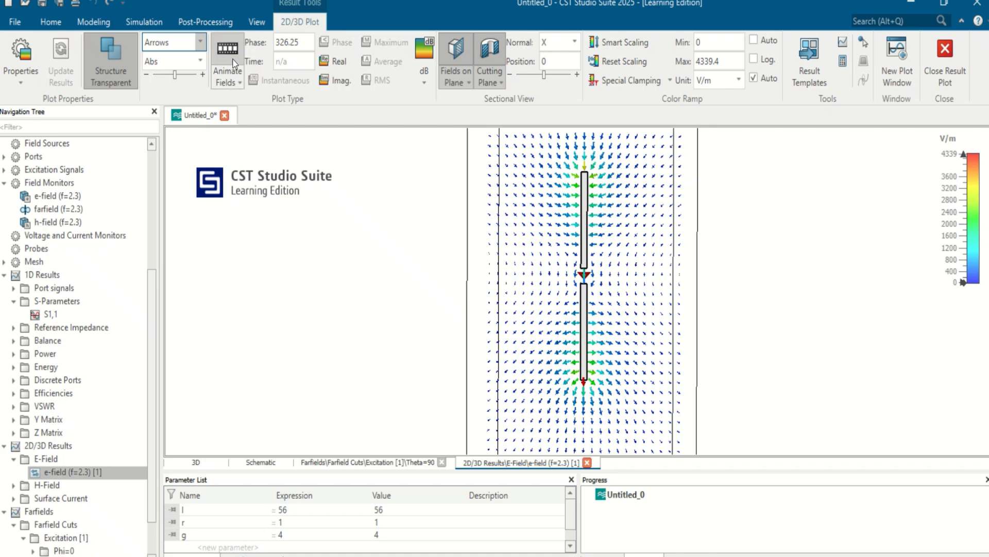
click(216, 58)
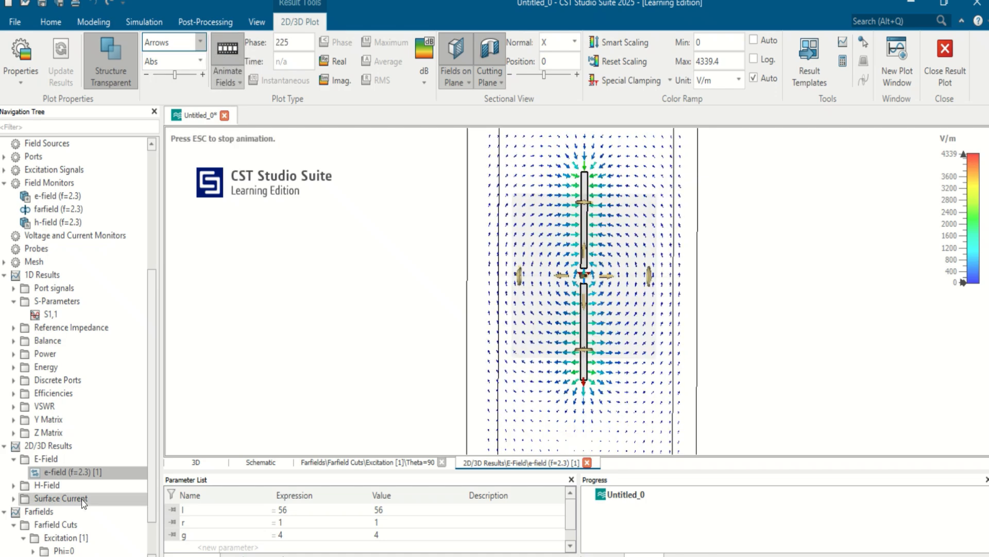
- Display the surface current (f=2.3) result and lower its color ramp maximum to 14.598 A/m
click(14, 498)
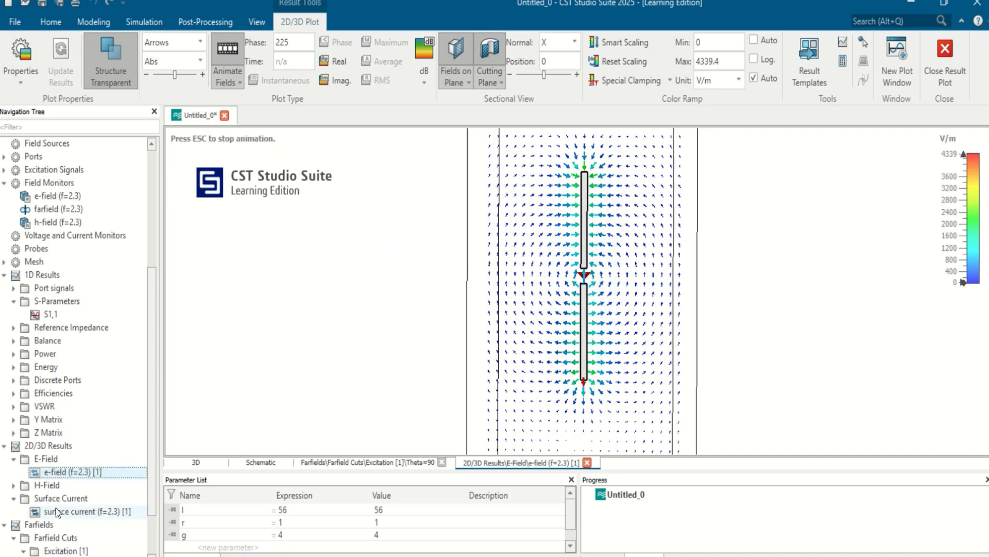
click(58, 510)
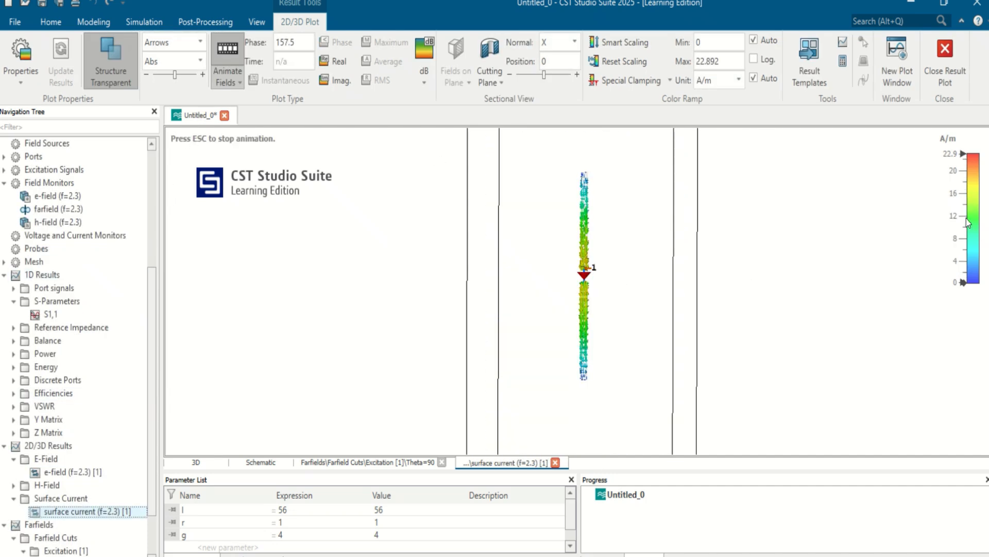
drag(956, 218, 960, 199)
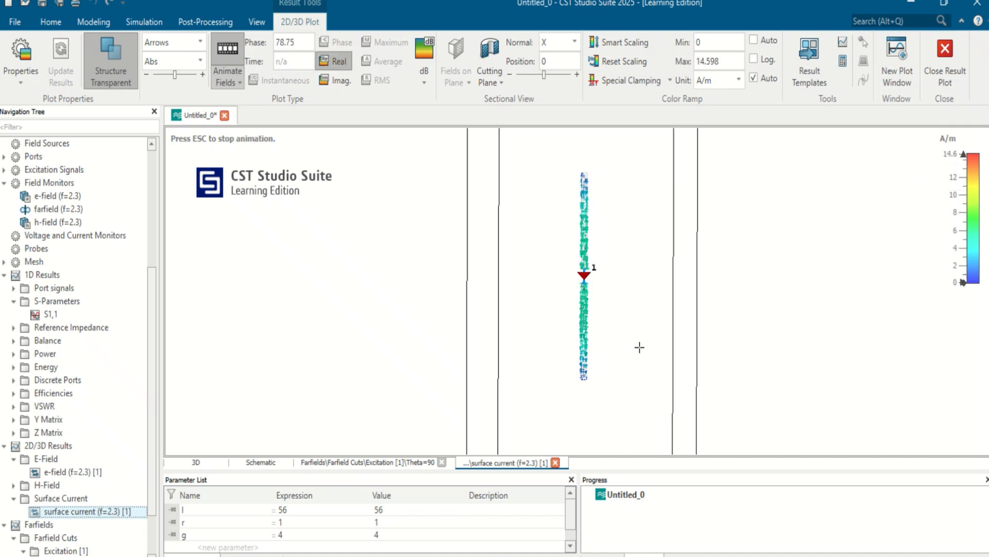
- Change the animated surface current plot to Contour and toggle its cutting plane
click(174, 44)
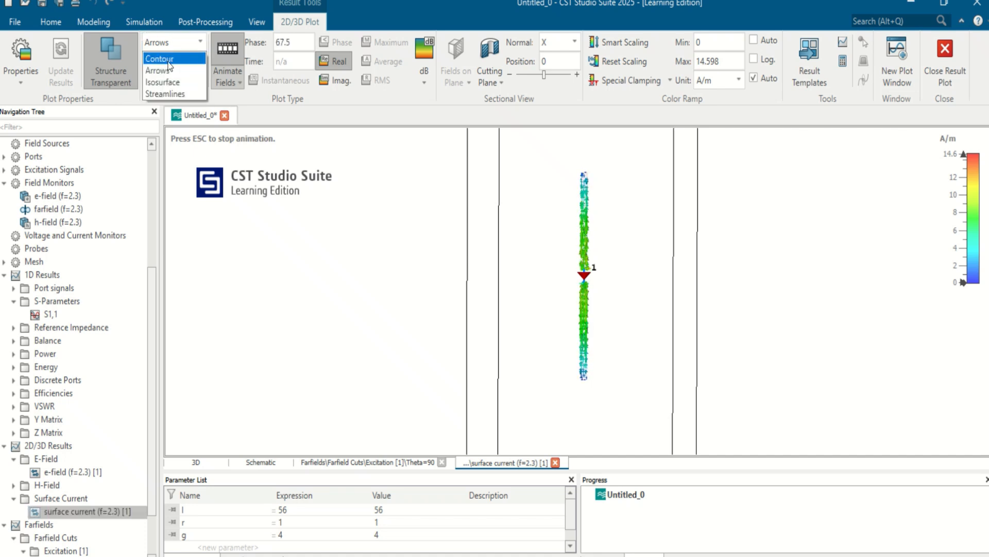
click(169, 58)
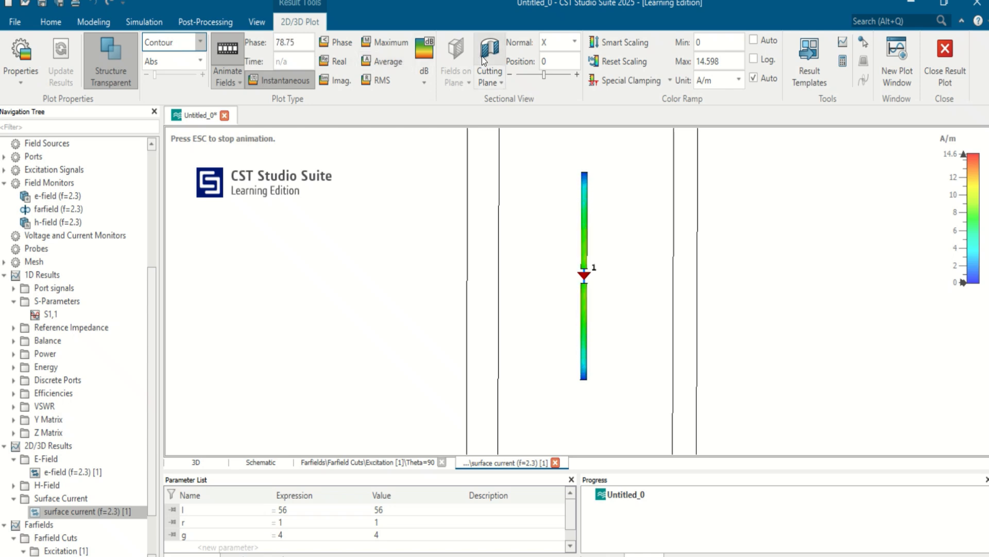
click(493, 48)
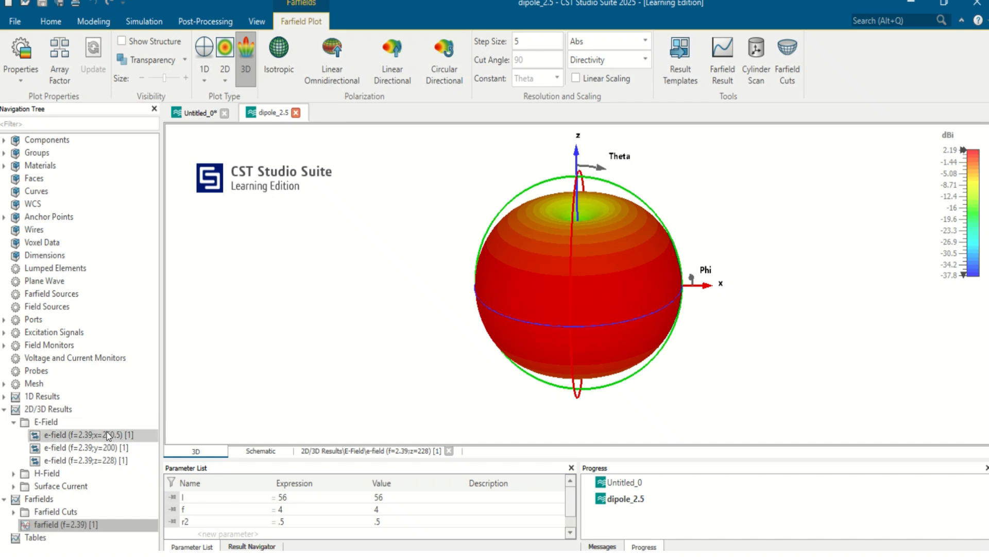
- Animate the e-field (f=2.39;y=200) contour plot and compare it with the farfield (f=2.39) 3D directivity pattern
click(103, 447)
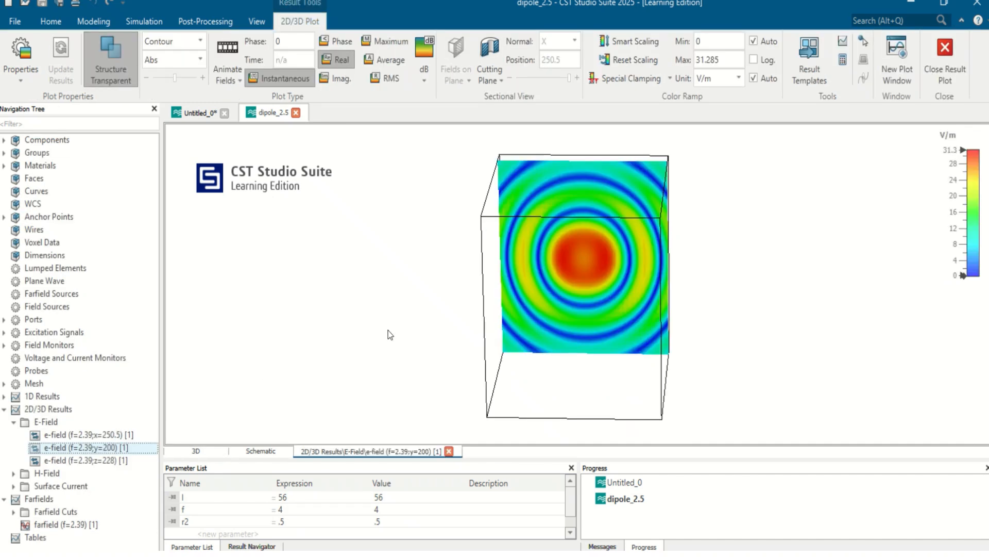
click(225, 52)
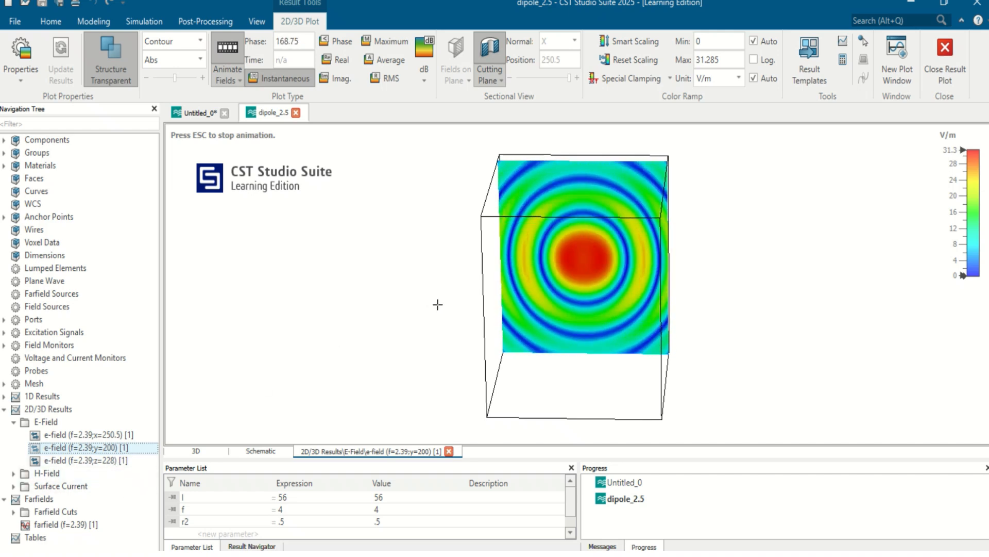
click(69, 524)
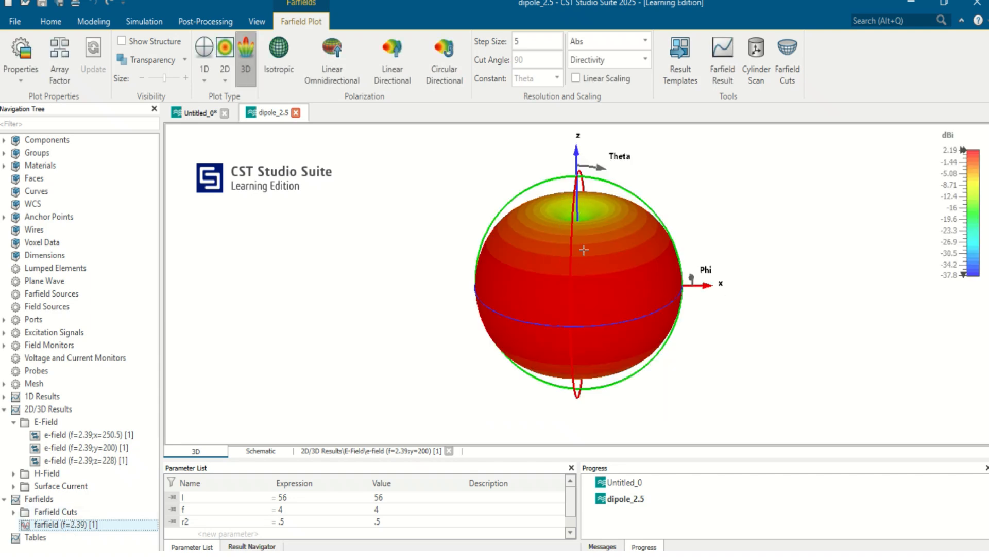
click(107, 448)
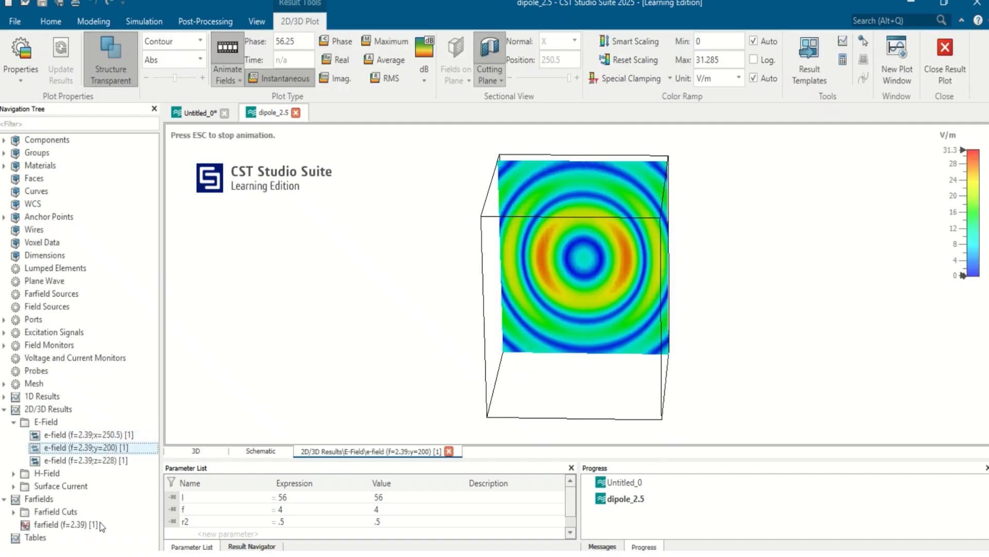
click(101, 525)
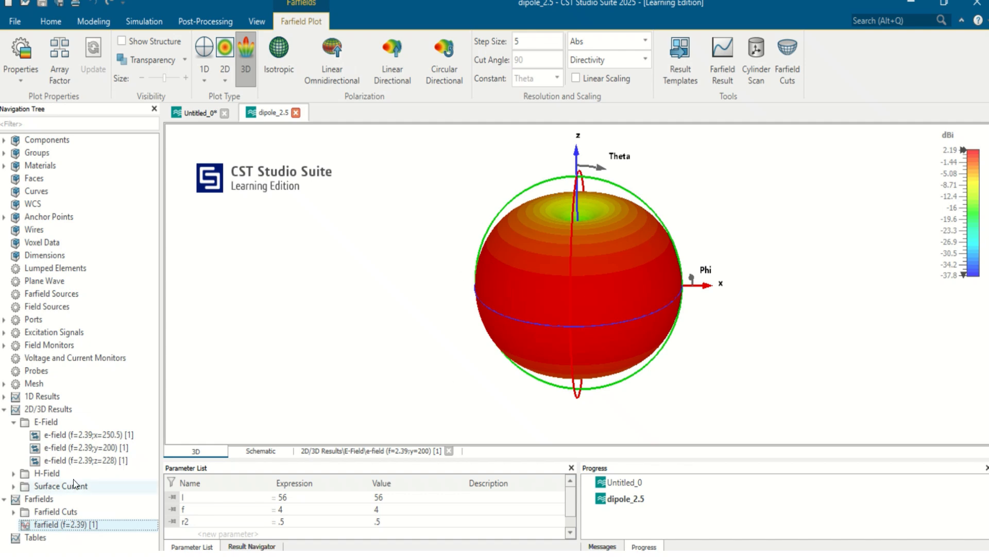
- Display the animated e-field (f=2.39;z=228) contour plot and examine the field on that horizontal plane
click(85, 460)
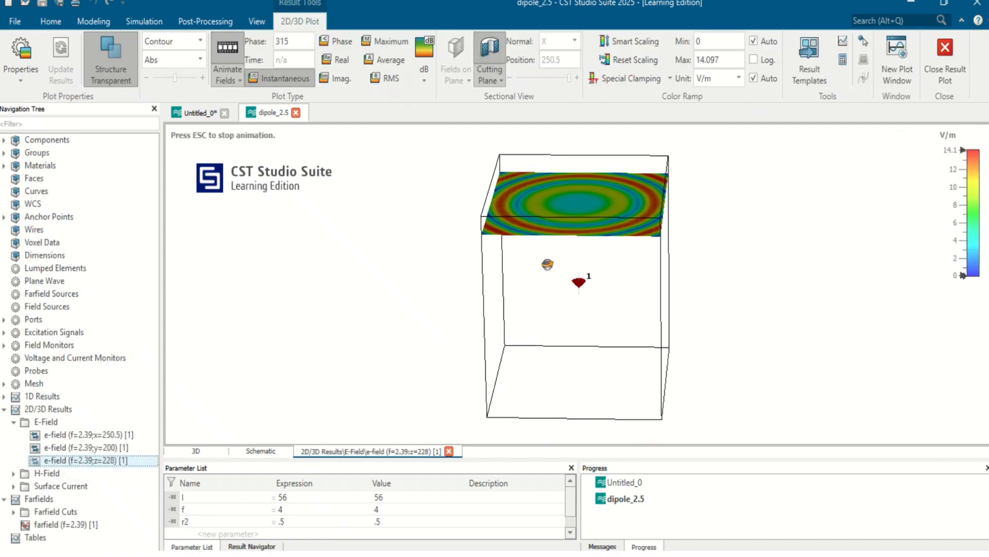
drag(548, 265, 571, 163)
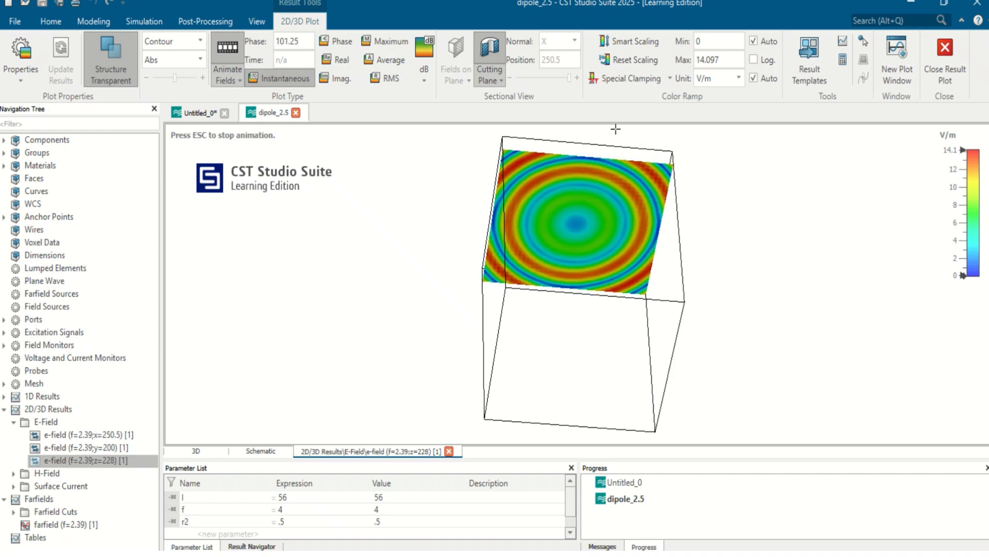
mouse_move(494, 1)
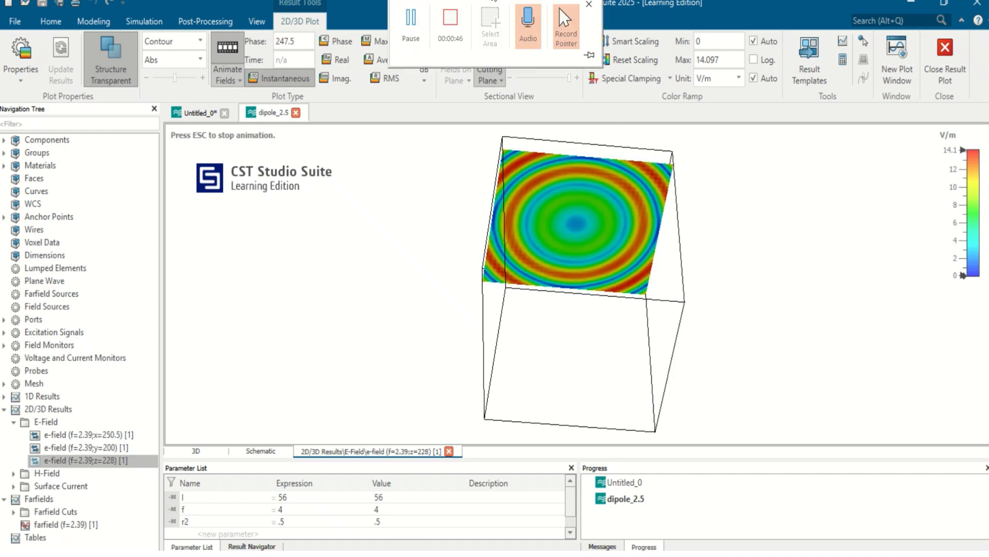
click(459, 14)
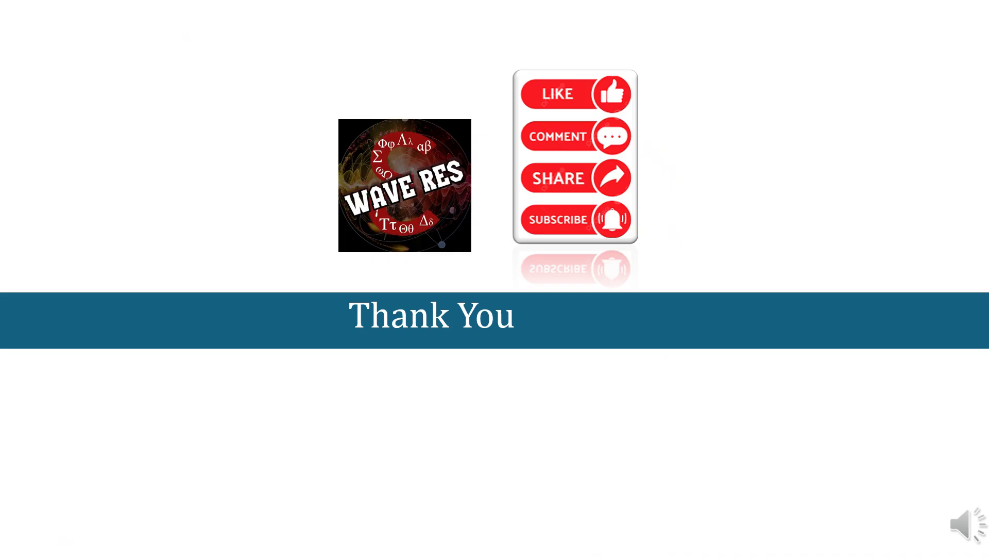